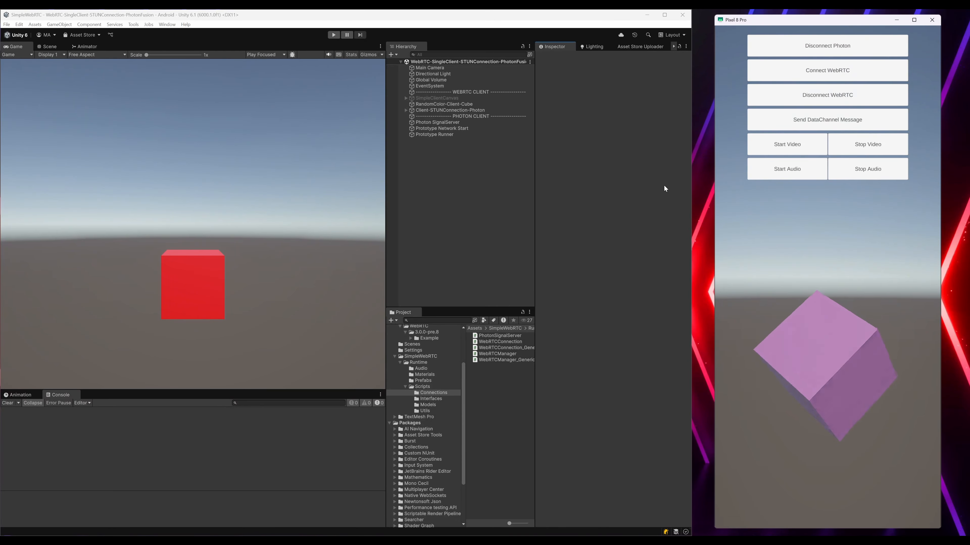
# Run the scene in Play mode and connect WebRTC on both the phone client and the editor client.
pyautogui.click(333, 35)
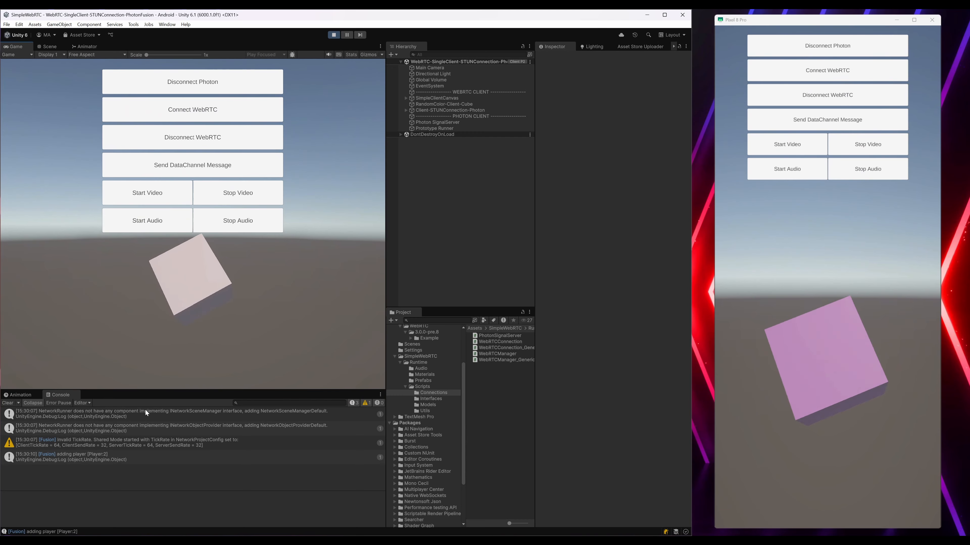
pyautogui.click(781, 73)
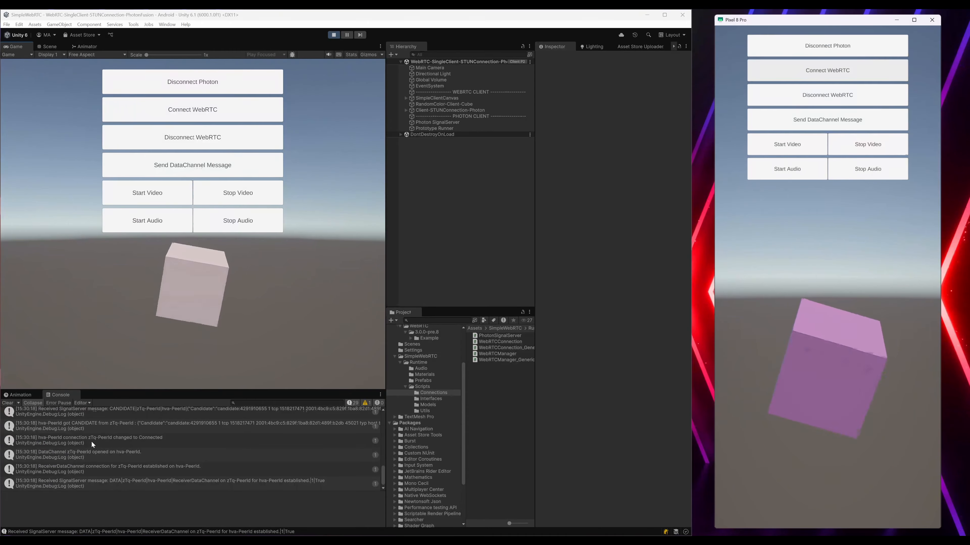
pyautogui.click(132, 110)
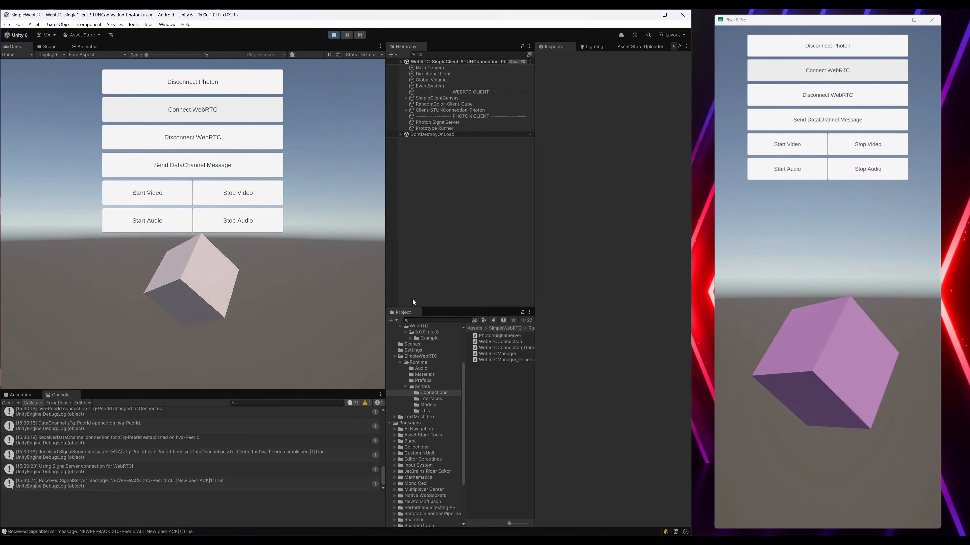
# Clear the console and send a data channel message from the phone client.
pyautogui.click(7, 404)
pyautogui.click(827, 119)
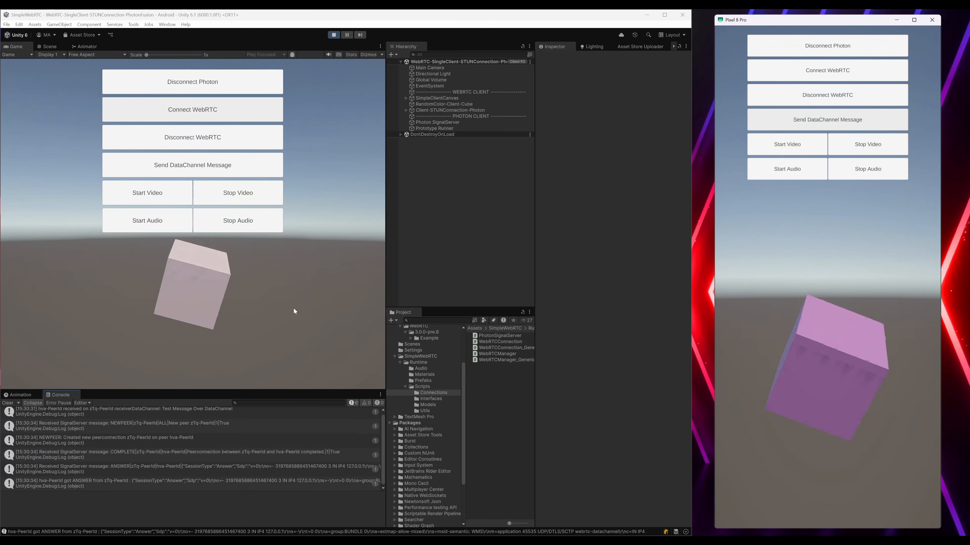
# Start and stop video transmission on both clients, and start and stop audio transmission on the phone client.
pyautogui.click(786, 144)
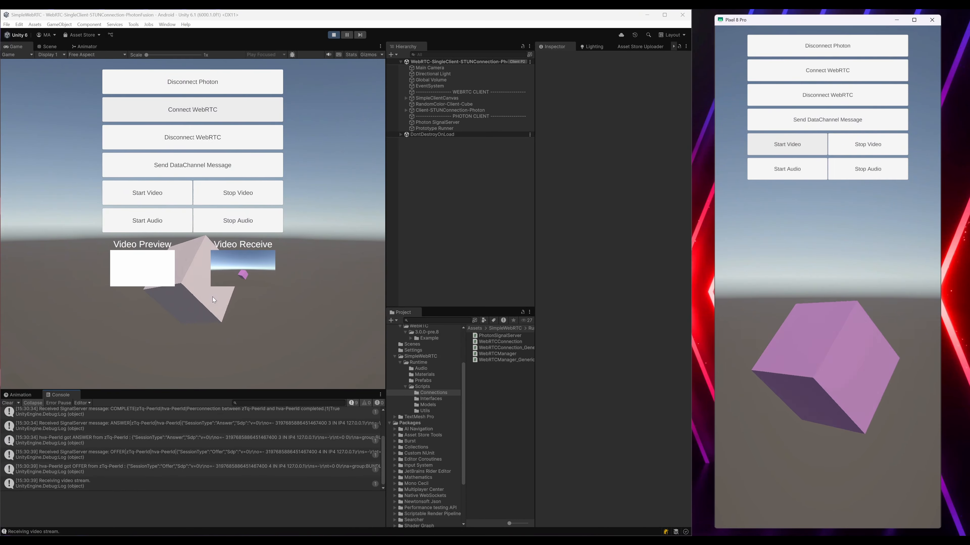
pyautogui.click(153, 193)
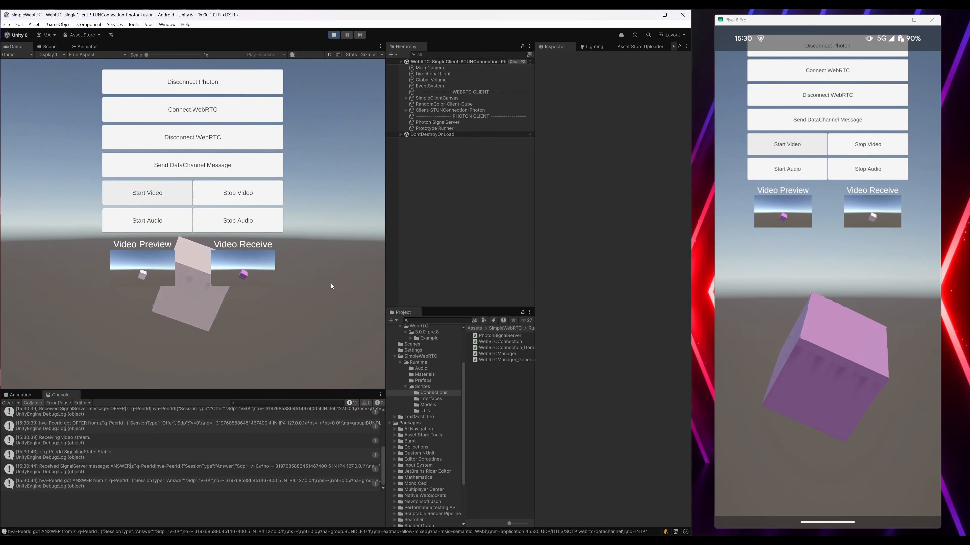
pyautogui.click(257, 192)
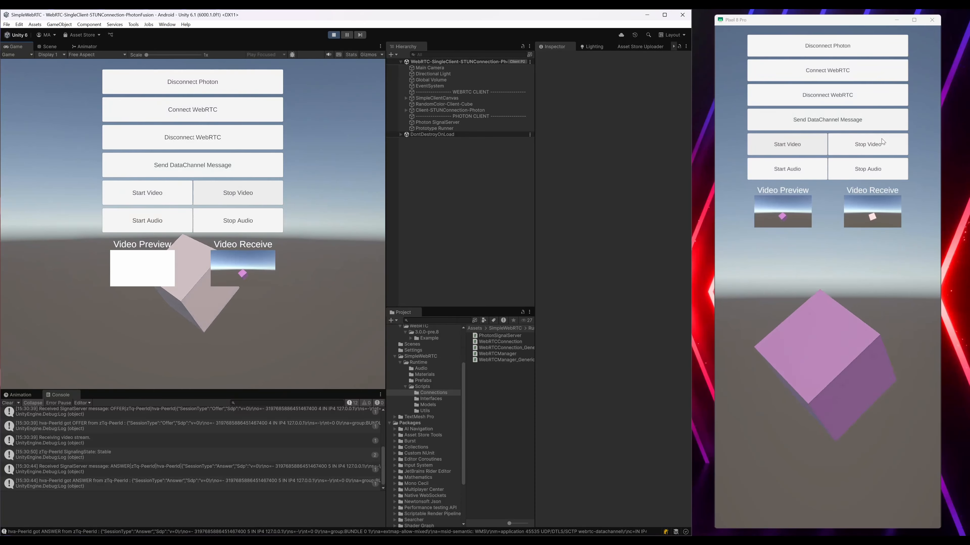
pyautogui.click(878, 146)
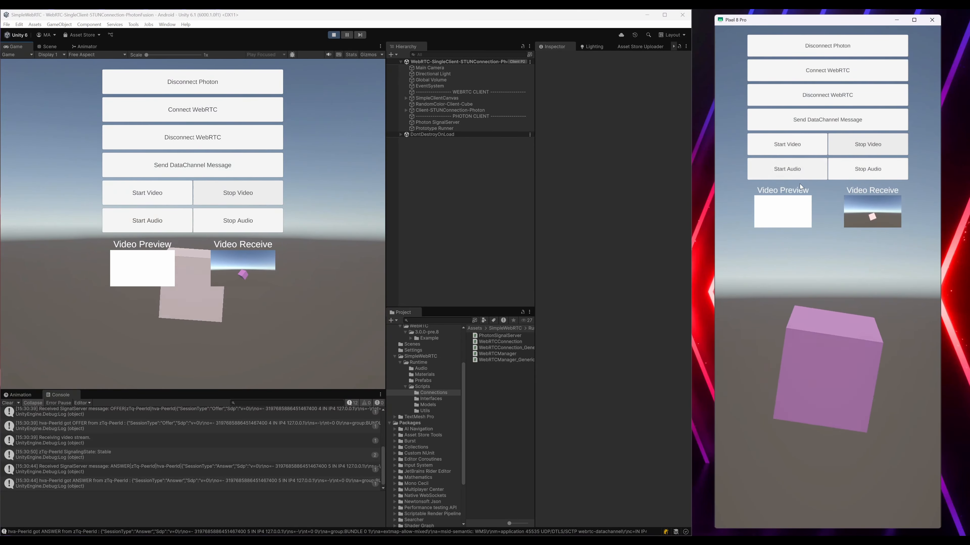
pyautogui.click(800, 171)
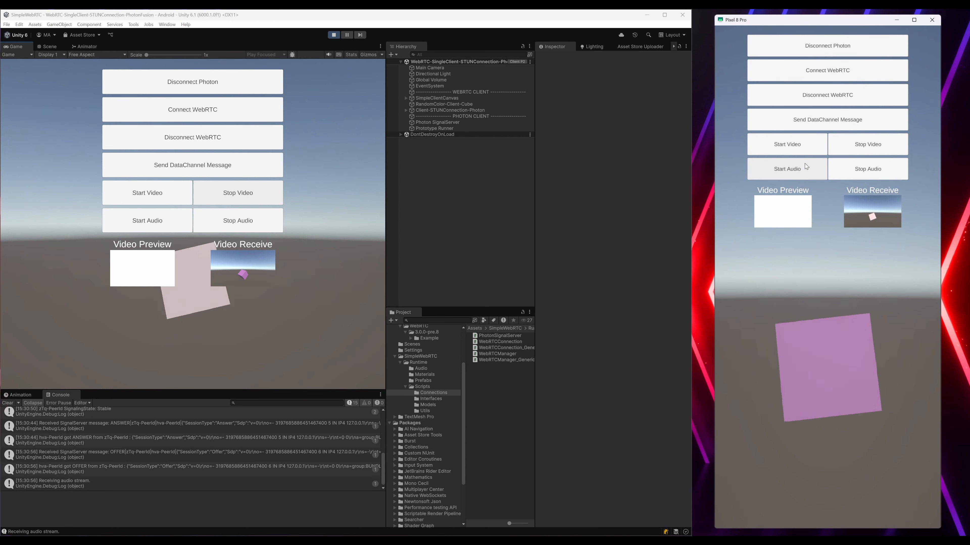
pyautogui.click(872, 171)
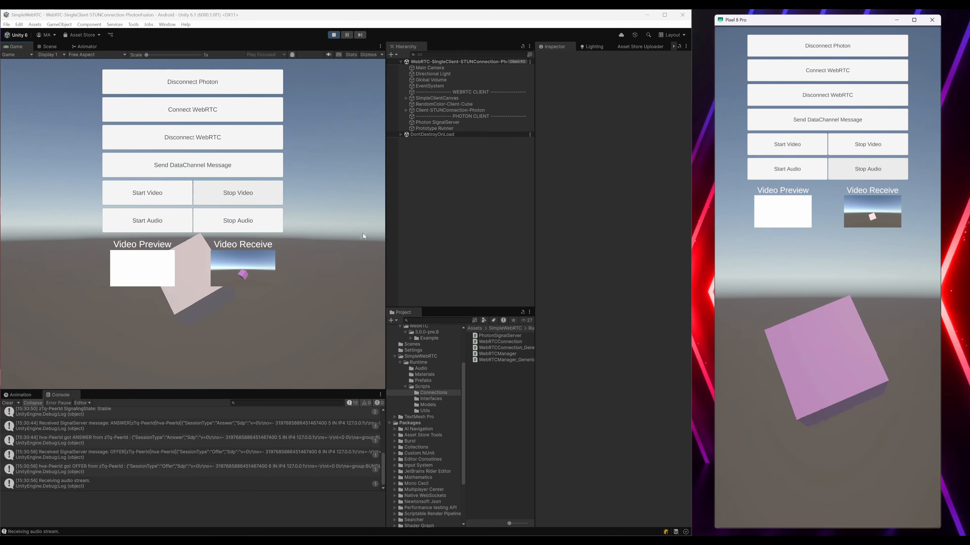
# Disconnect WebRTC on both clients and reconnect it, starting with the editor client.
pyautogui.click(219, 145)
pyautogui.click(785, 96)
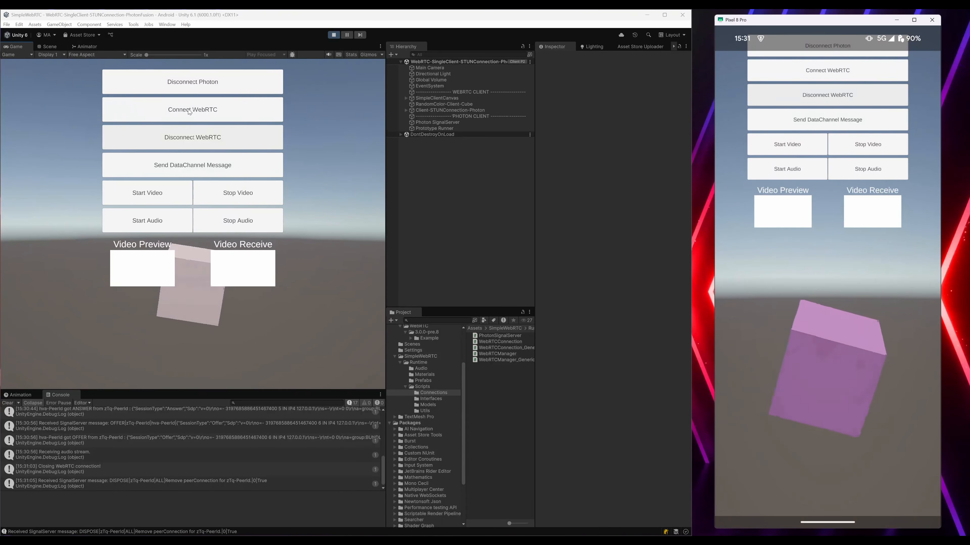
pyautogui.click(186, 117)
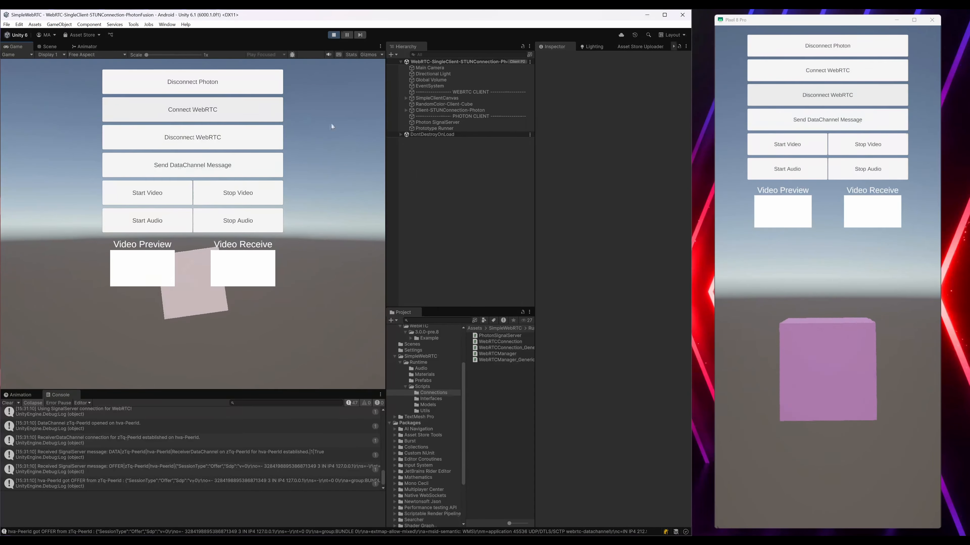
pyautogui.click(786, 79)
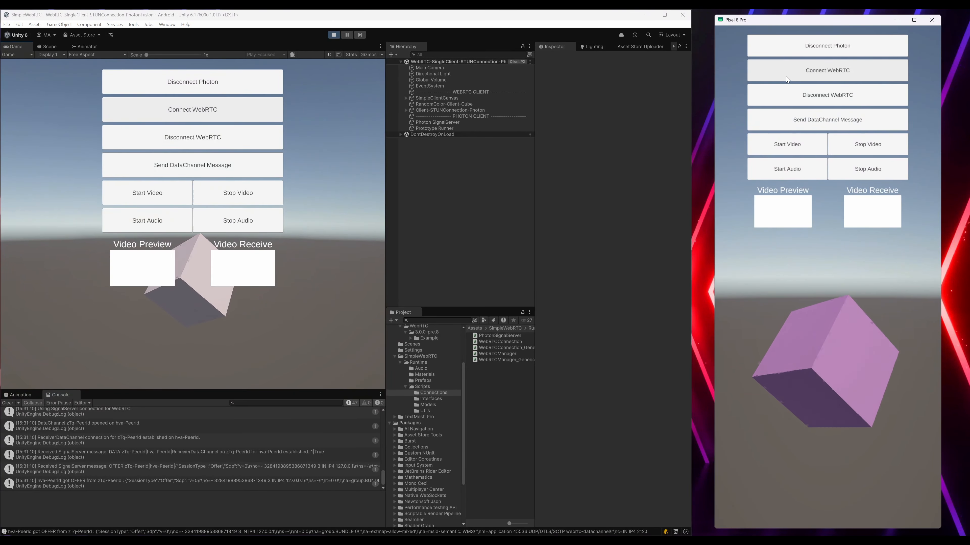
# Start video transmission on both clients, and start and stop audio transmission on the editor client.
pyautogui.click(144, 197)
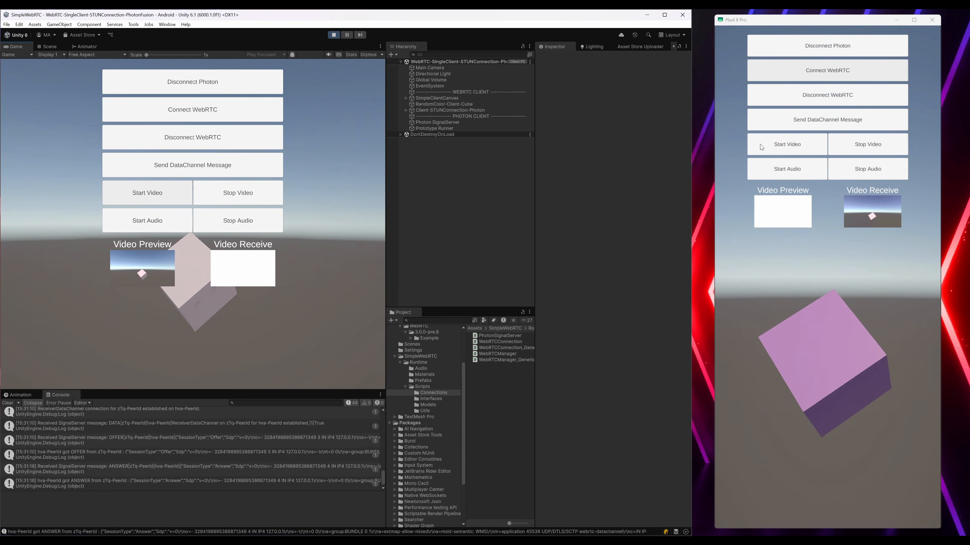
pyautogui.click(768, 145)
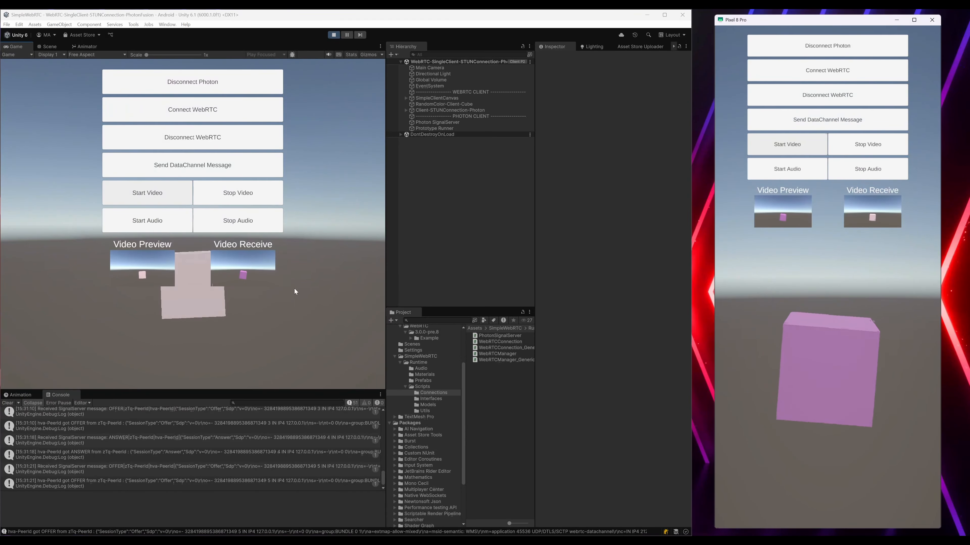
pyautogui.click(149, 228)
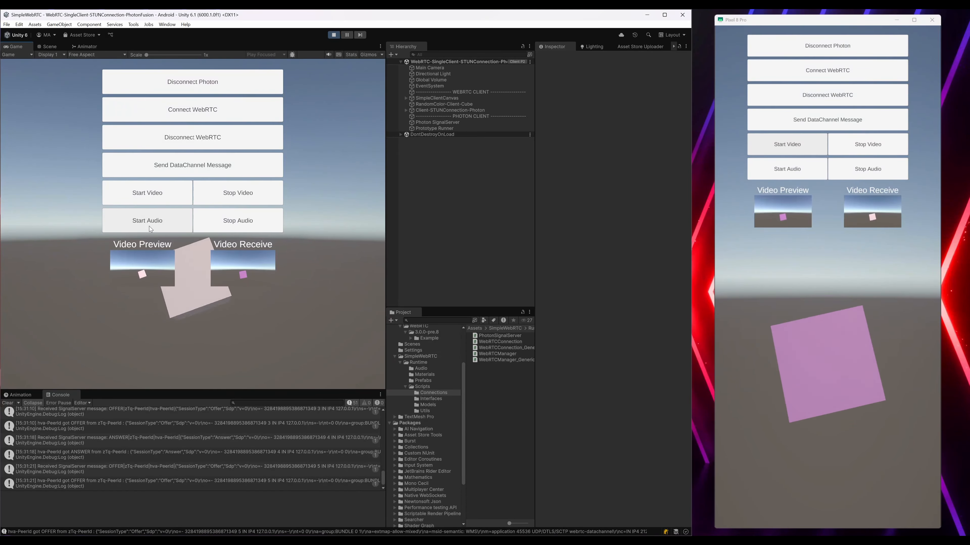
pyautogui.click(254, 232)
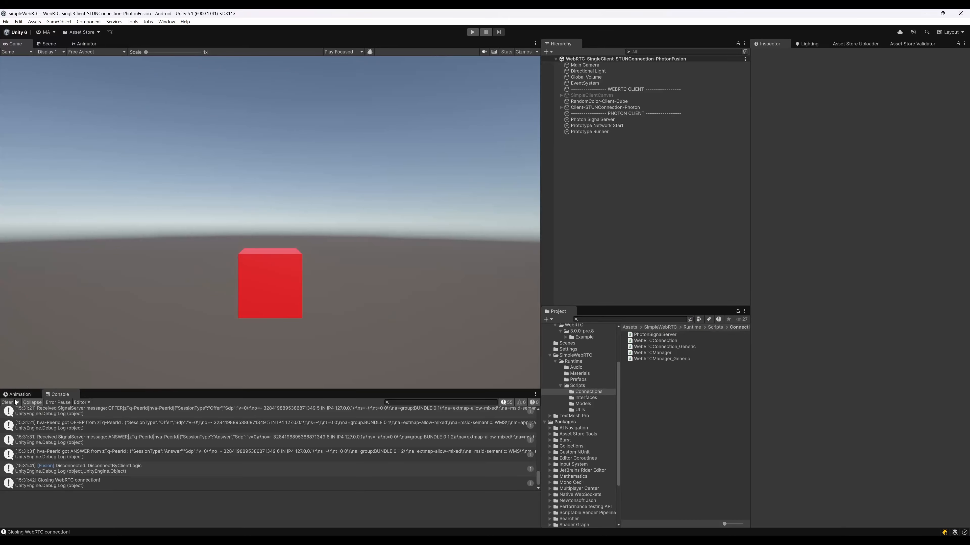
# Clear the console and open the WebRTCConnection_Generic script of the Client-STUNConnection-Photon object in Visual Studio.
pyautogui.click(7, 404)
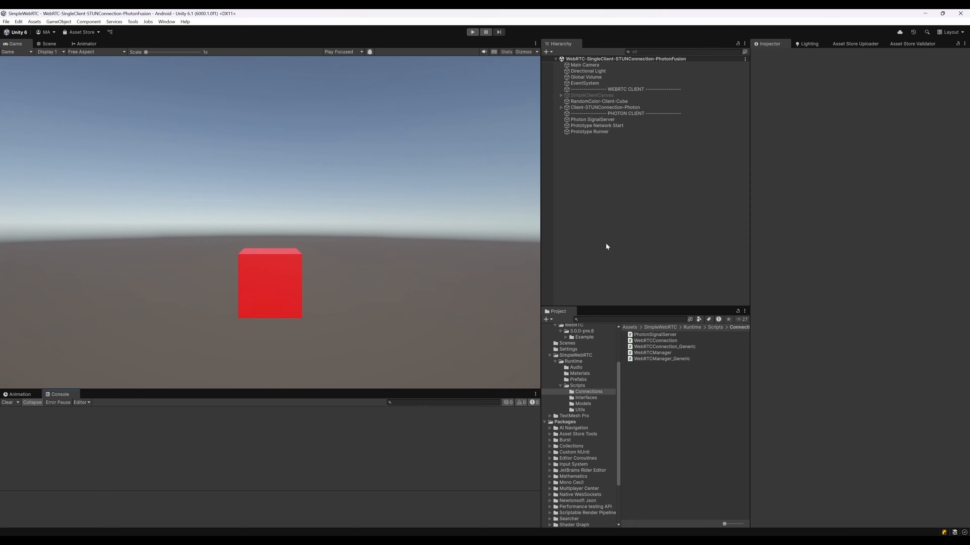
pyautogui.click(626, 107)
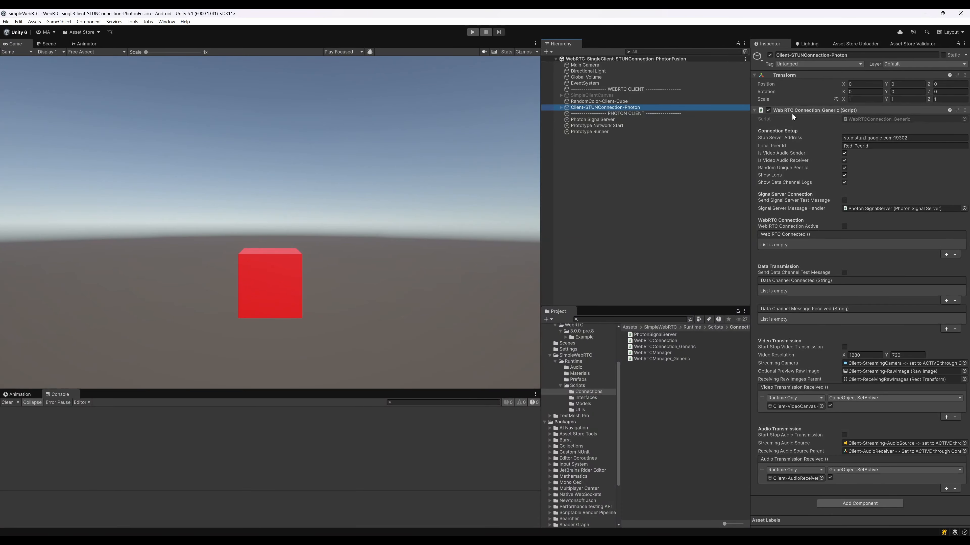
pyautogui.doubleClick(875, 119)
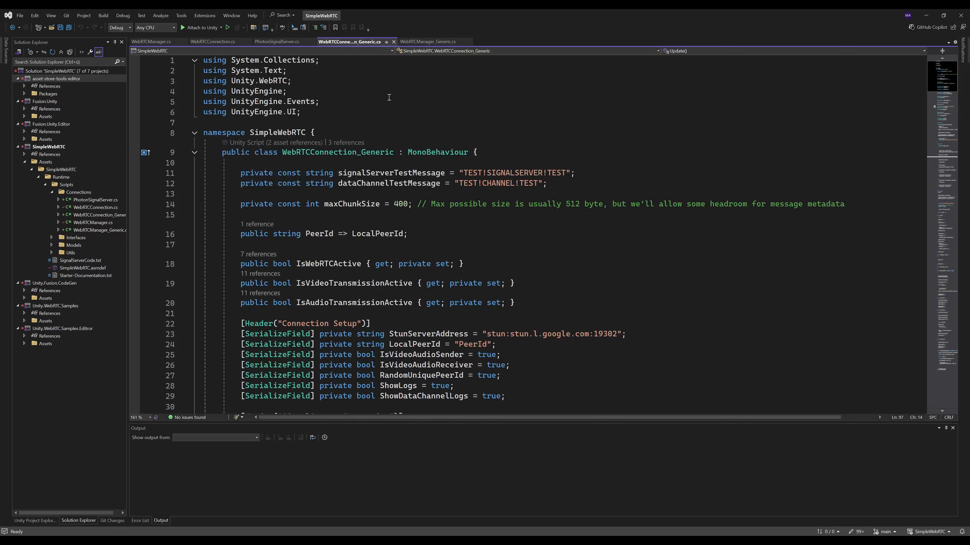
# Compare the using directives of WebRTCConnection_Generic.cs with the NativeWebSocket directive in WebRTCConnection.cs.
pyautogui.moveTo(315, 113); pyautogui.dragTo(198, 63)
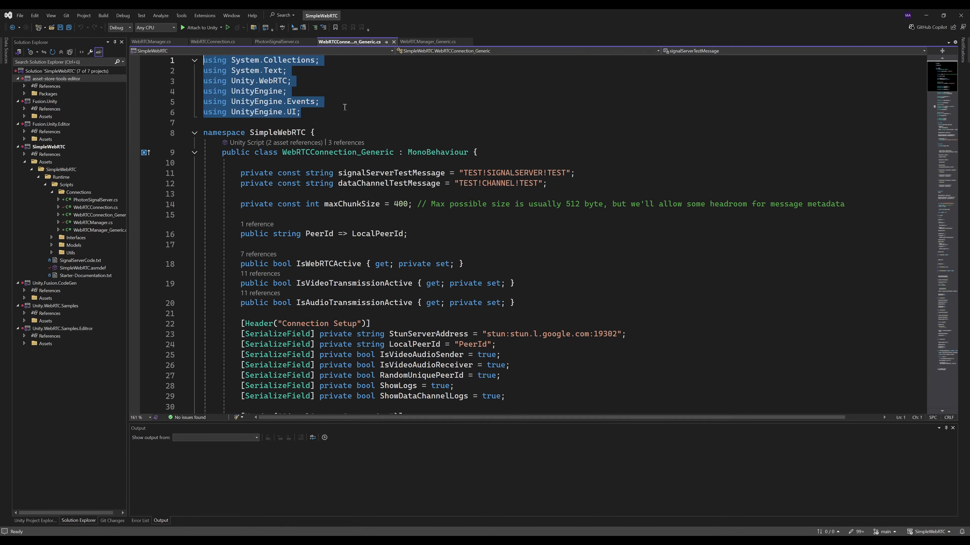
pyautogui.click(212, 41)
pyautogui.moveTo(943, 152); pyautogui.dragTo(940, 65)
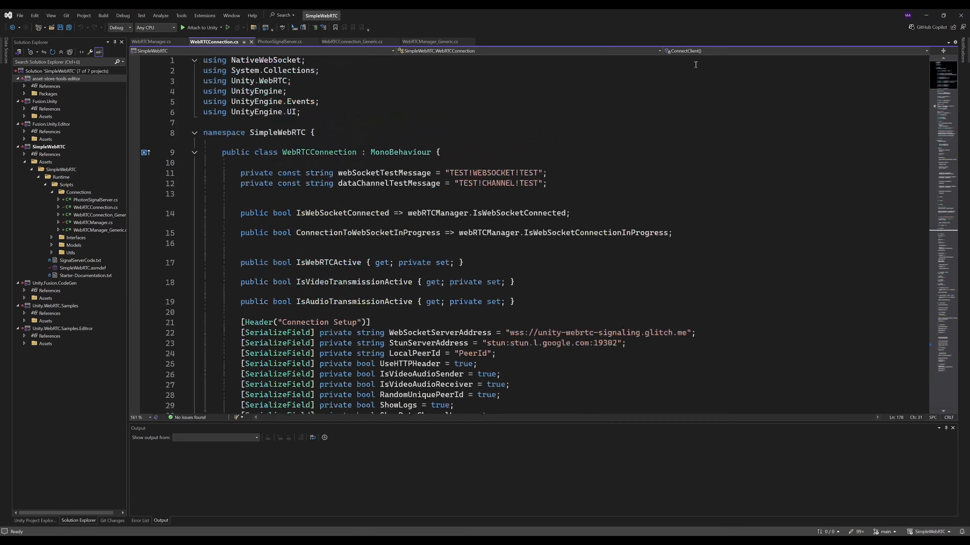
pyautogui.moveTo(305, 60); pyautogui.dragTo(203, 60)
pyautogui.click(352, 41)
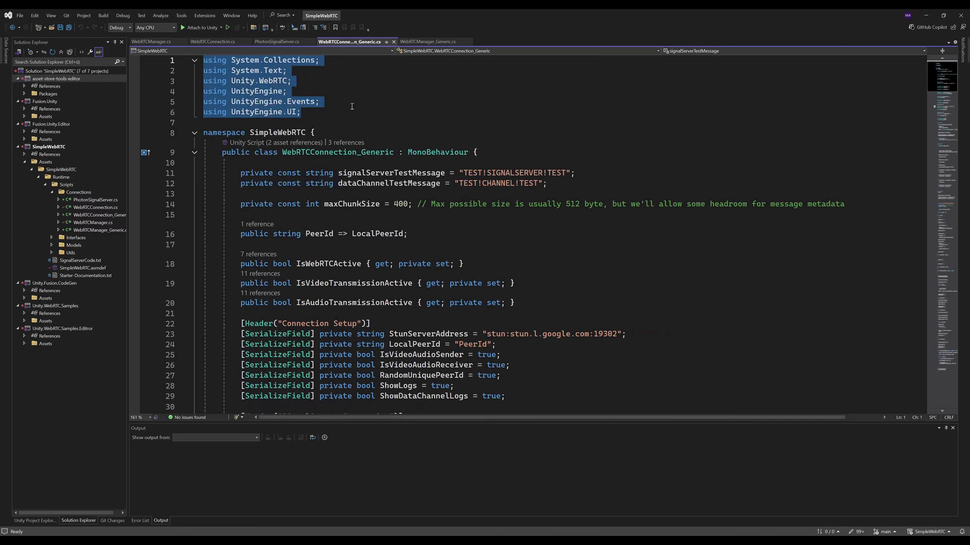
pyautogui.click(360, 111)
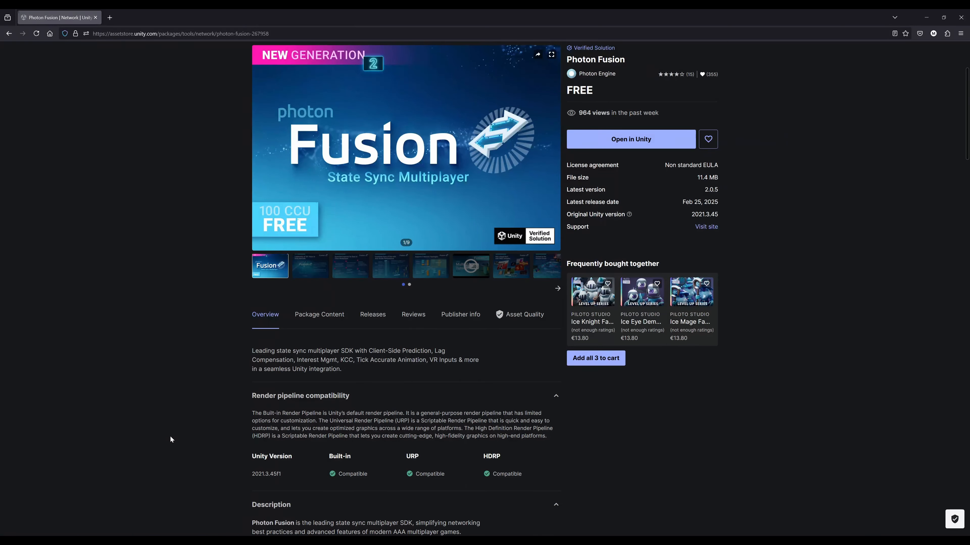
# Switch back to Unity and examine Fusion's scene commands for the hierarchy, including Setup Networking in the Scene.
pyautogui.hotkey('alt', 'Tab')
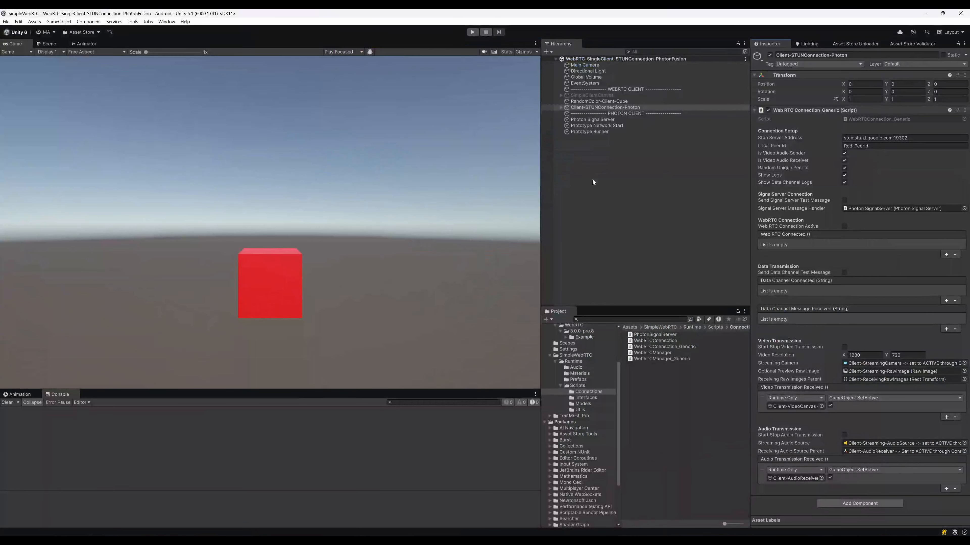
pyautogui.click(618, 170)
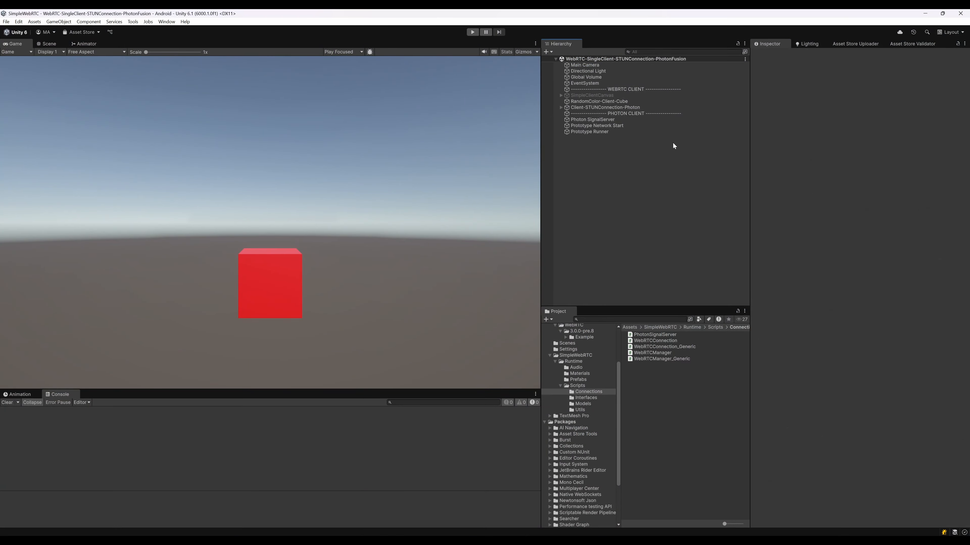
pyautogui.rightClick(617, 163)
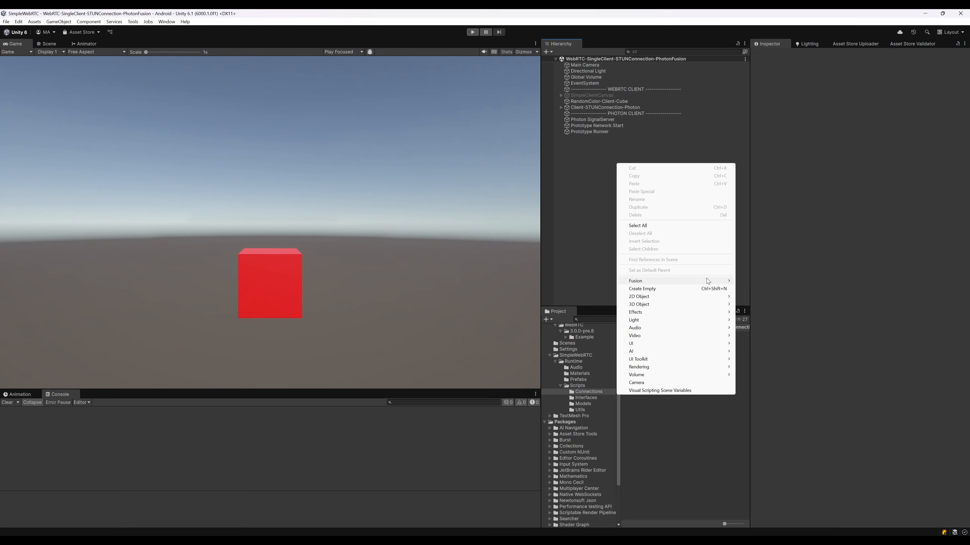
pyautogui.moveTo(707, 282)
pyautogui.moveTo(761, 281)
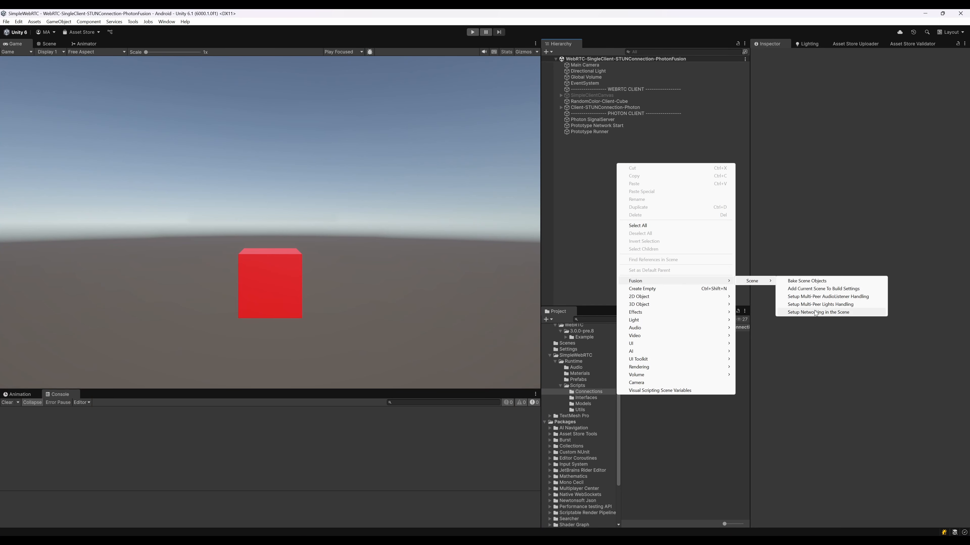
pyautogui.click(595, 170)
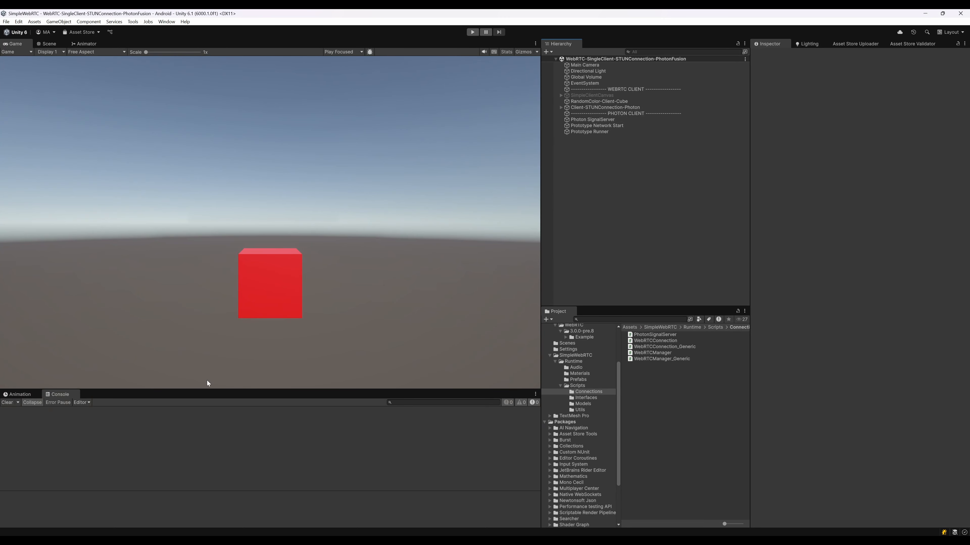
# Open the Fusion Hub and show its tutorials and samples.
pyautogui.click(132, 22)
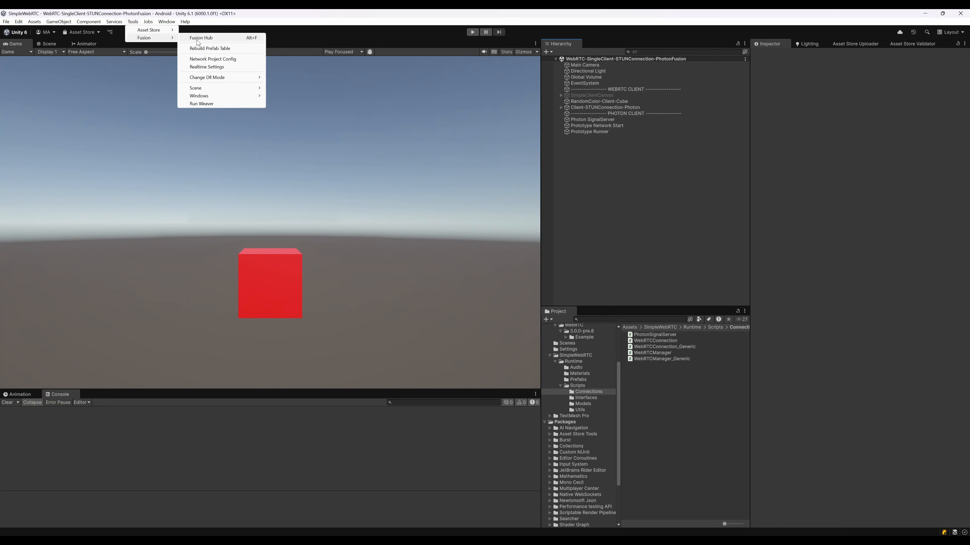
pyautogui.click(192, 38)
pyautogui.click(81, 131)
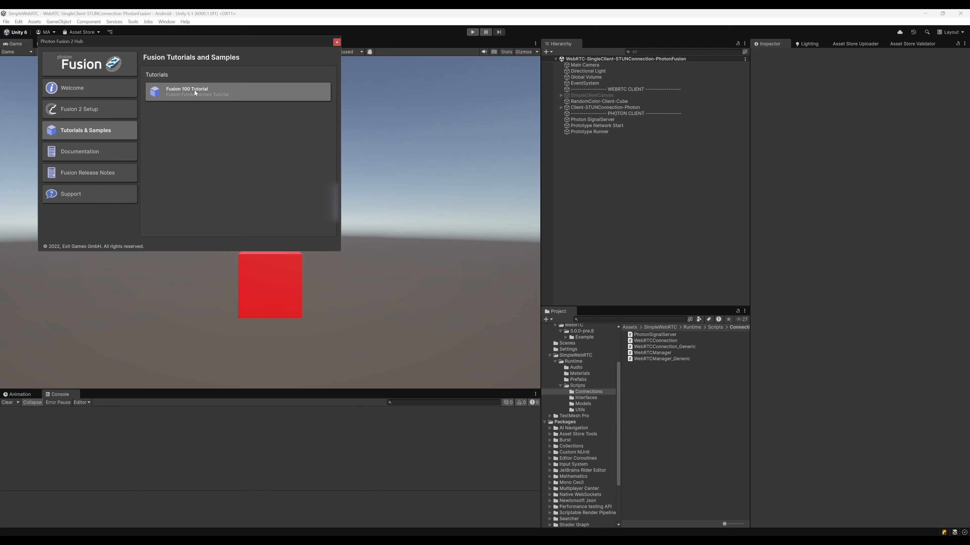
# Switch to the browser and open the 5 - RPCs page of the Shared Mode Basics tutorial in the Photon documentation.
pyautogui.moveTo(79, 540)
pyautogui.click(79, 508)
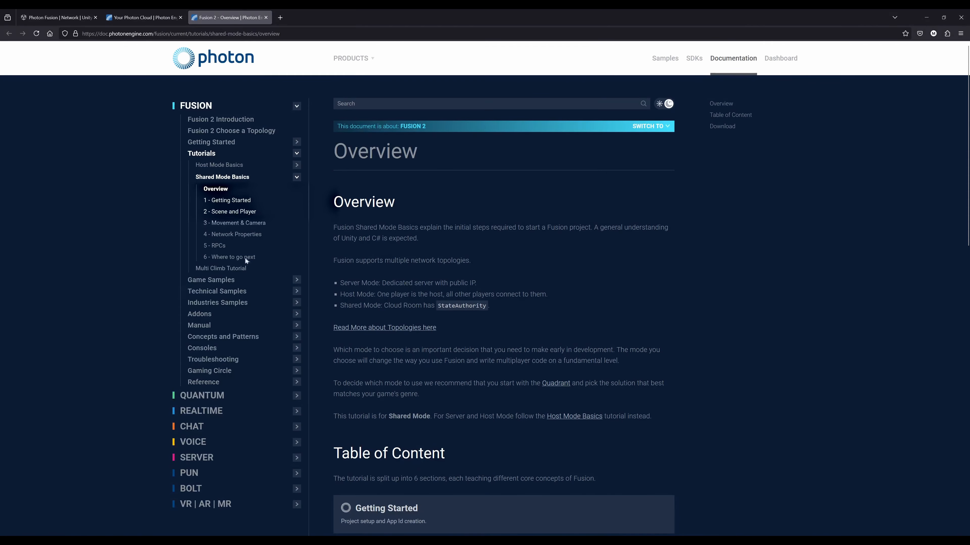
pyautogui.click(220, 245)
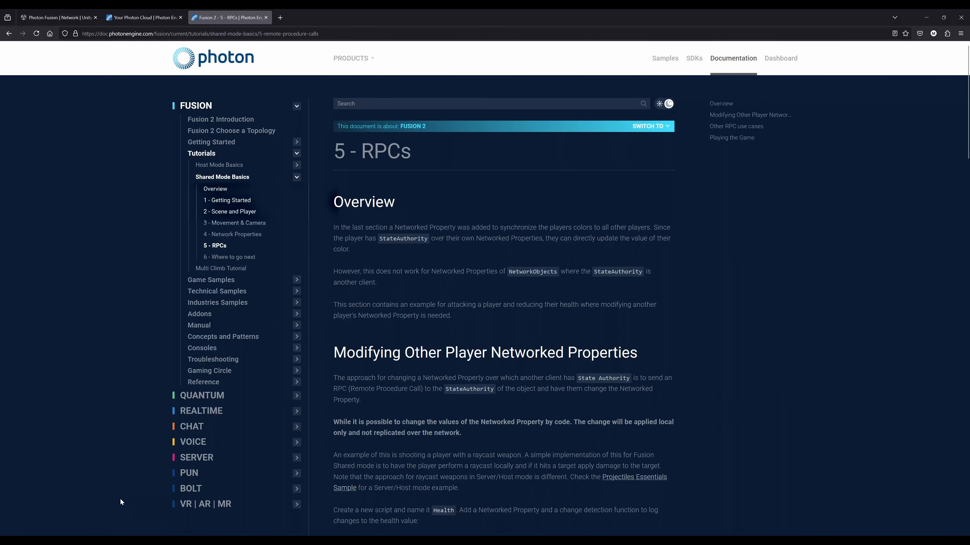
# Return to Unity and show the Fusion 2 Setup page in the Fusion Hub.
pyautogui.click(95, 540)
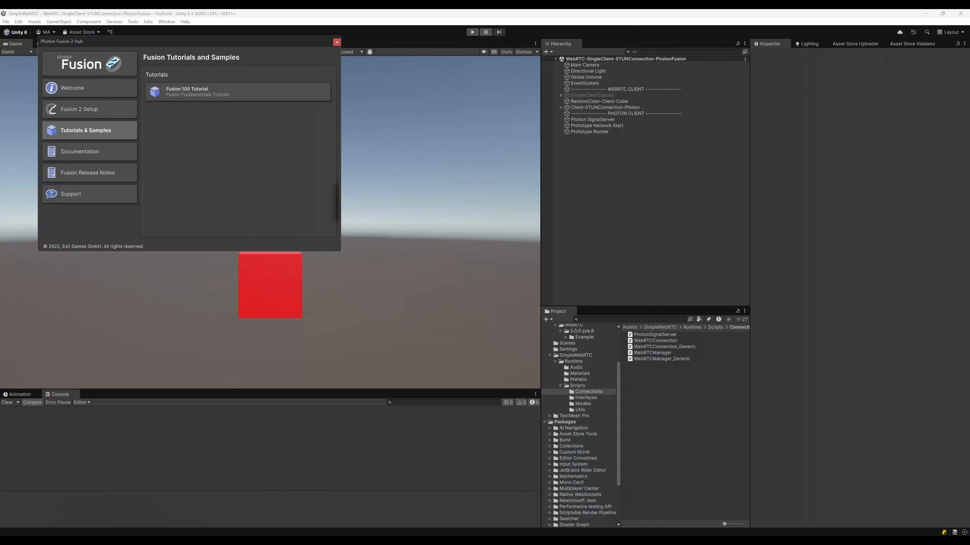
pyautogui.click(92, 109)
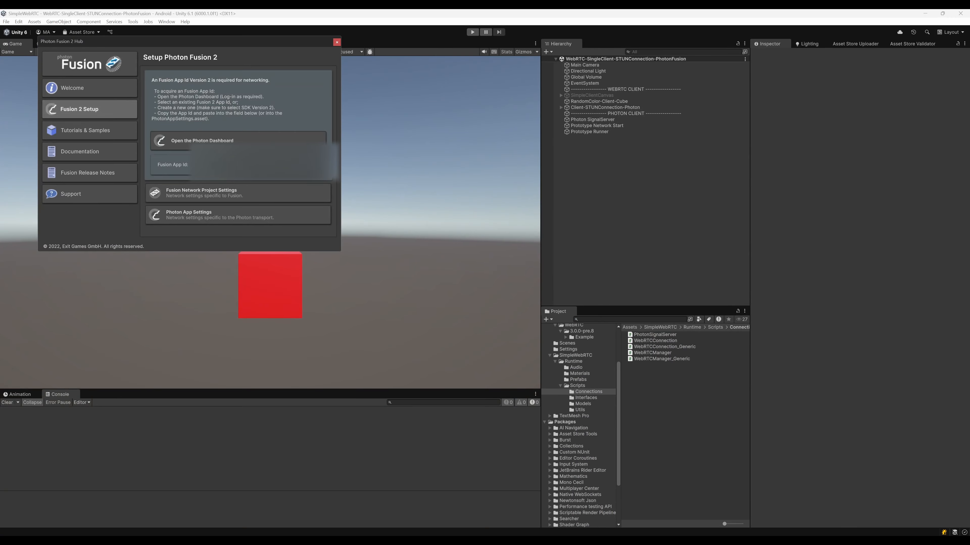
# Open the Photon Dashboard to view the cloud apps, and return to Unity.
pyautogui.click(177, 142)
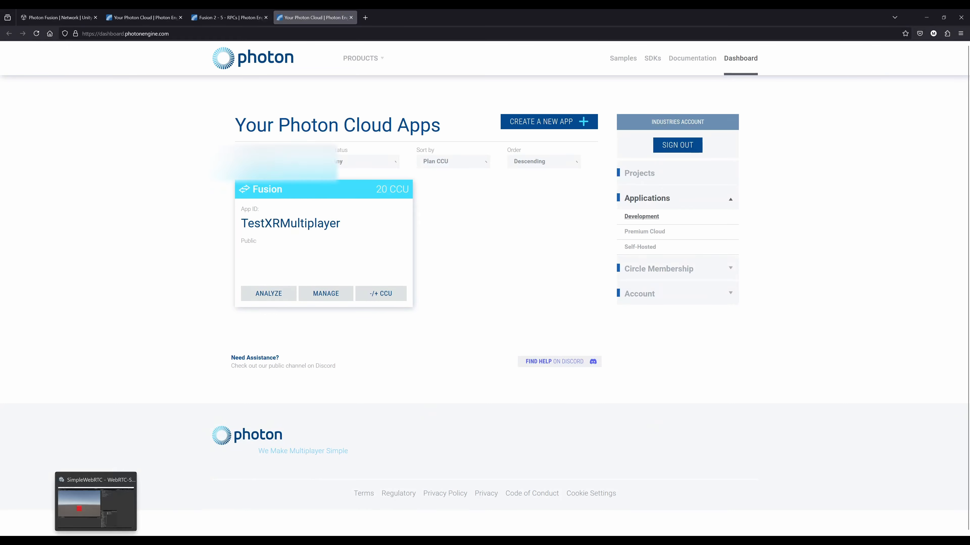
pyautogui.click(80, 521)
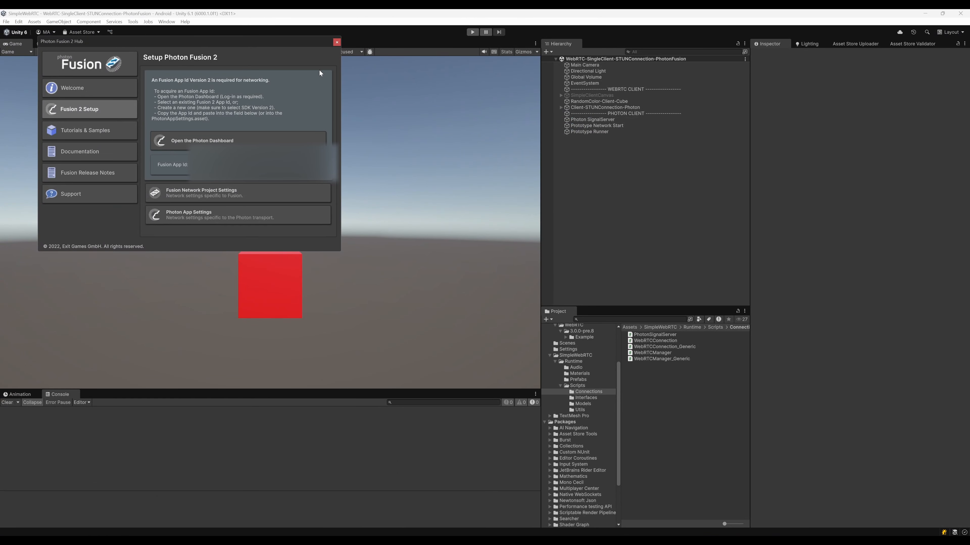
# Open the Fusion Network Project Settings, close the Fusion Hub, and show the Assemblies To Weave entries.
pyautogui.click(216, 195)
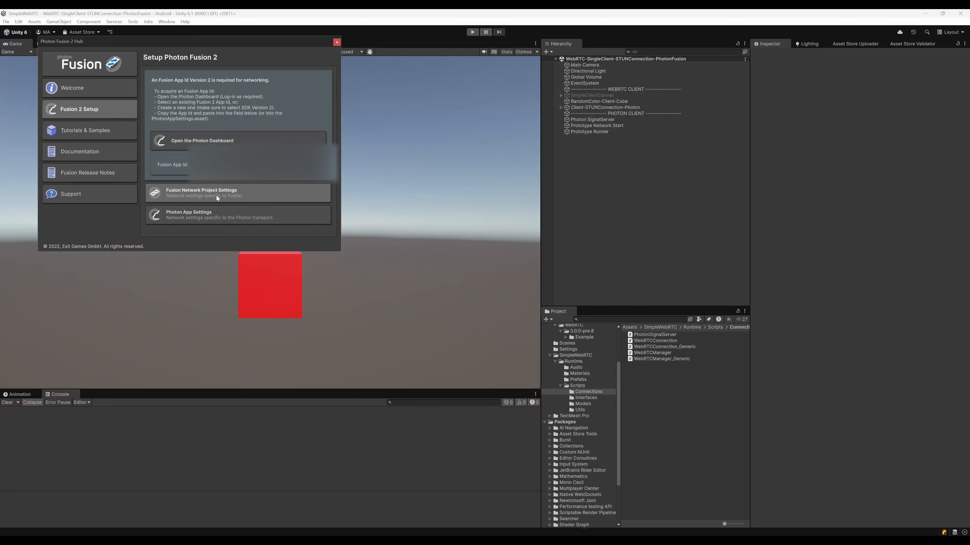
pyautogui.click(337, 42)
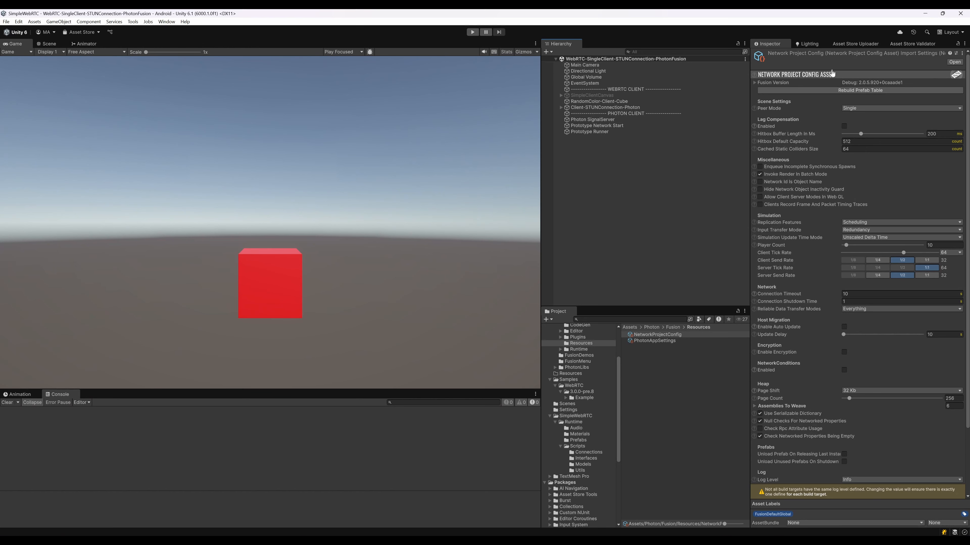
pyautogui.scroll(-3, 860, 135)
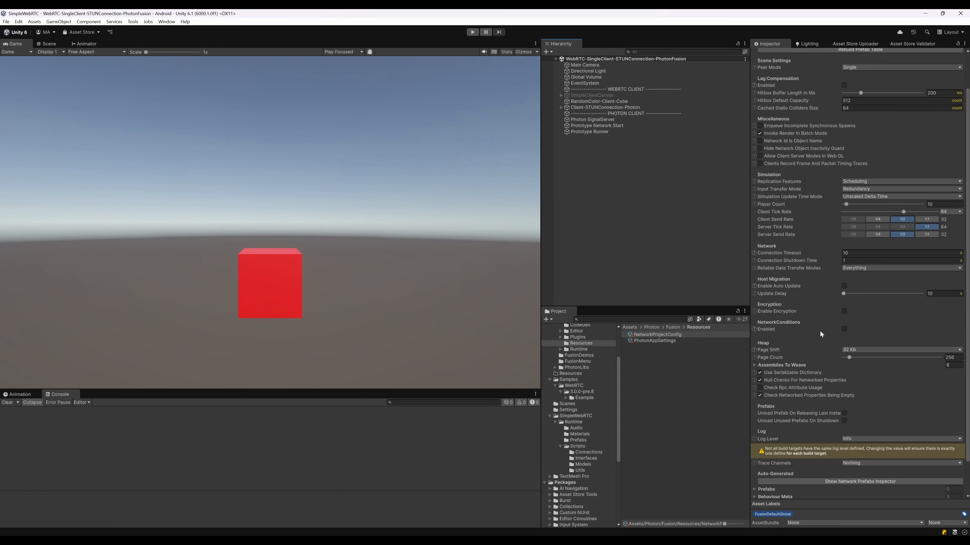
pyautogui.click(755, 365)
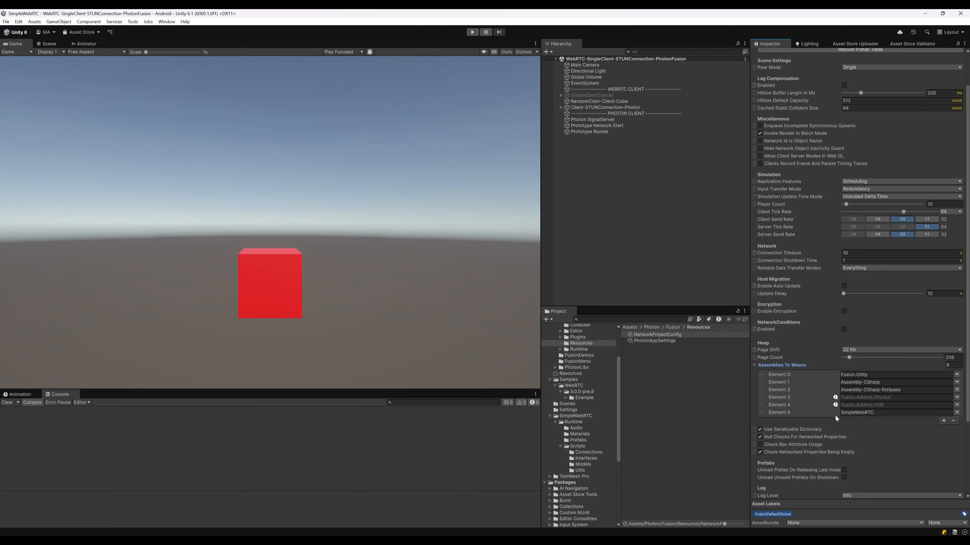
# Examine the Scripting Define Symbols in the Player project settings, and close the Project Settings.
pyautogui.click(19, 22)
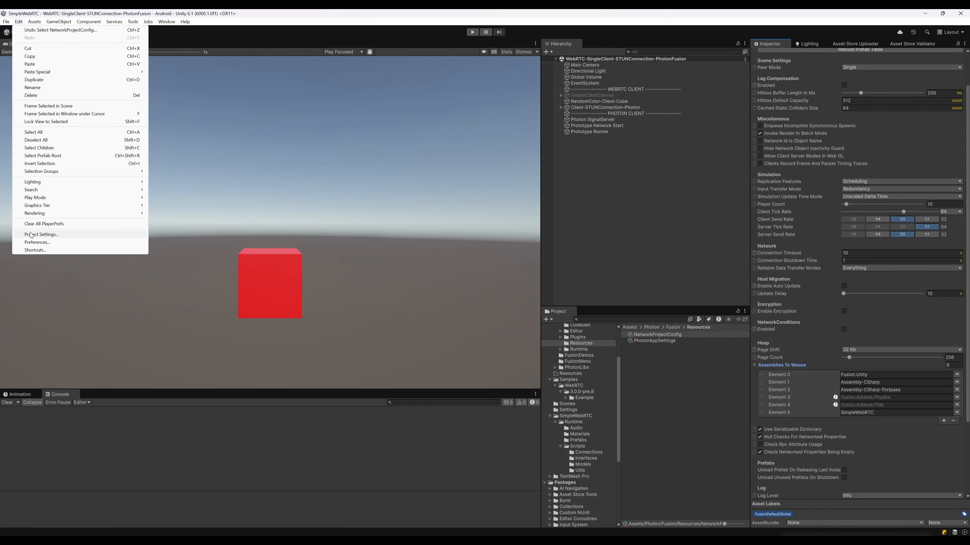
pyautogui.click(41, 234)
pyautogui.scroll(-10, 323, 272)
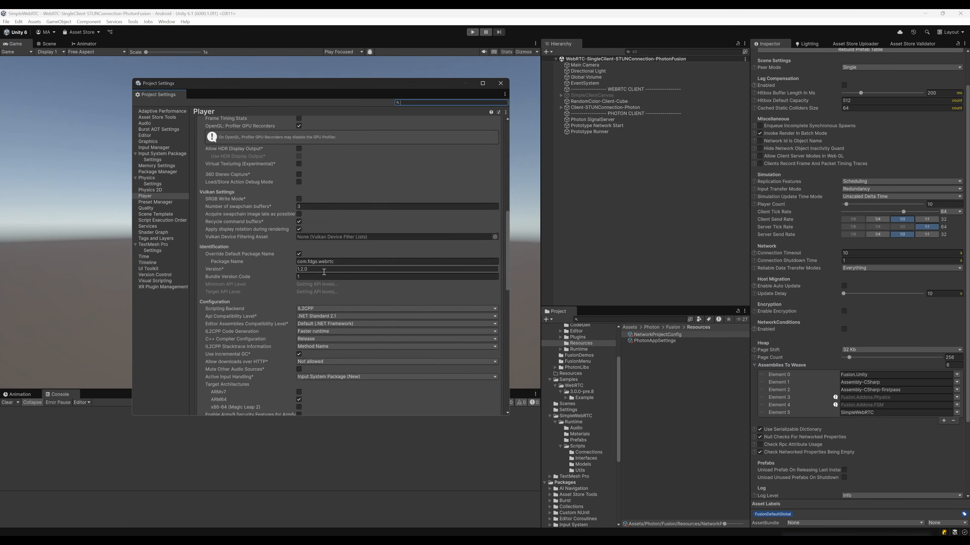
pyautogui.scroll(-10, 324, 271)
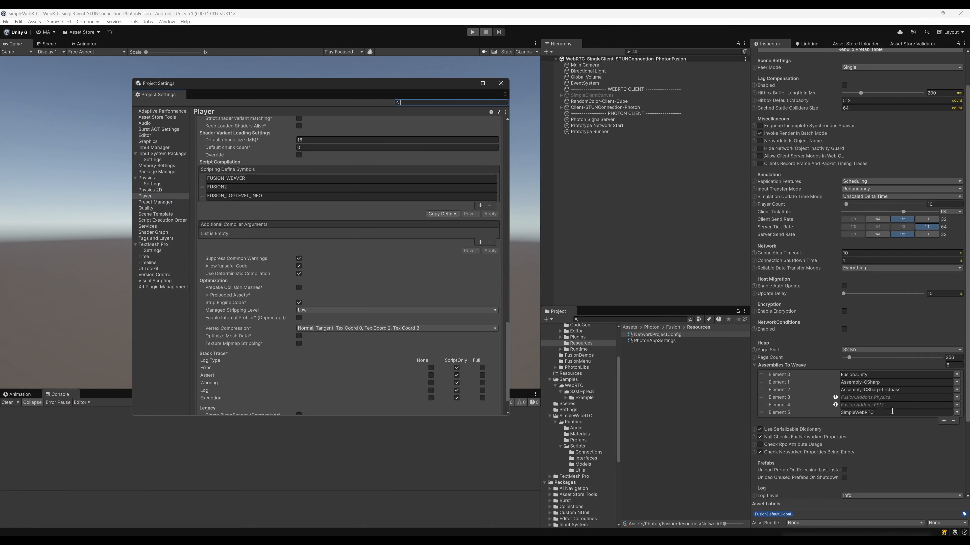
pyautogui.scroll(-3, 891, 411)
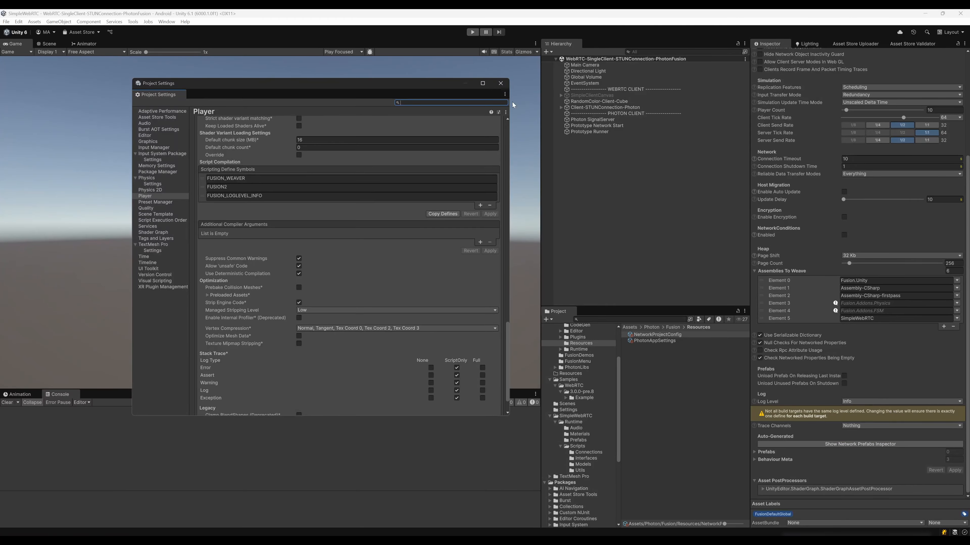
pyautogui.click(501, 83)
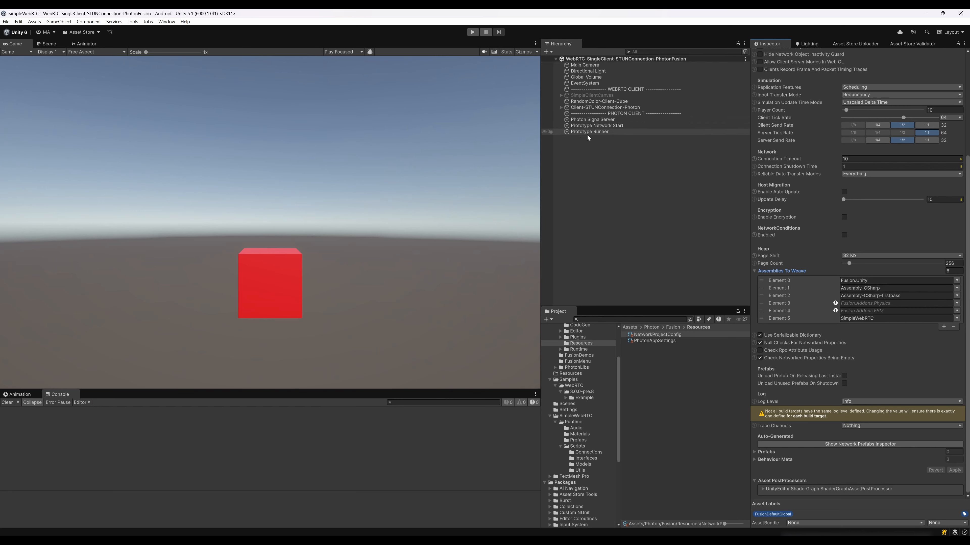
# Inspect the components of Client-STUNConnection-Photon and Photon SignalServer and how the two objects reference each other.
pyautogui.click(638, 107)
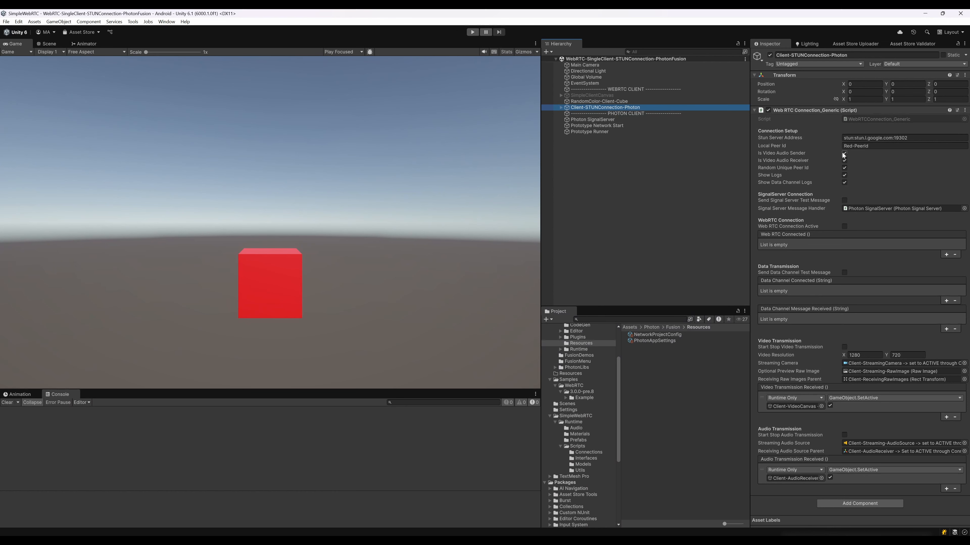
pyautogui.click(605, 119)
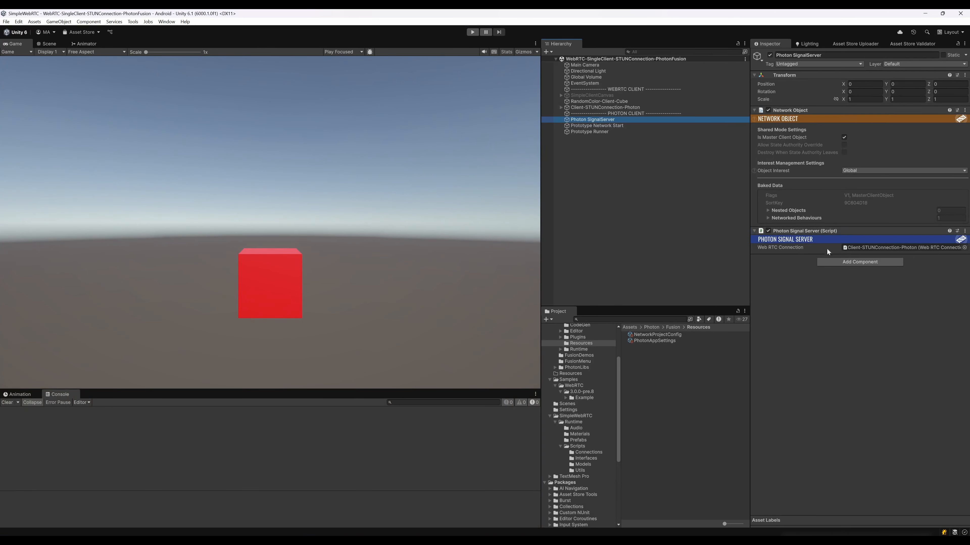
pyautogui.click(632, 108)
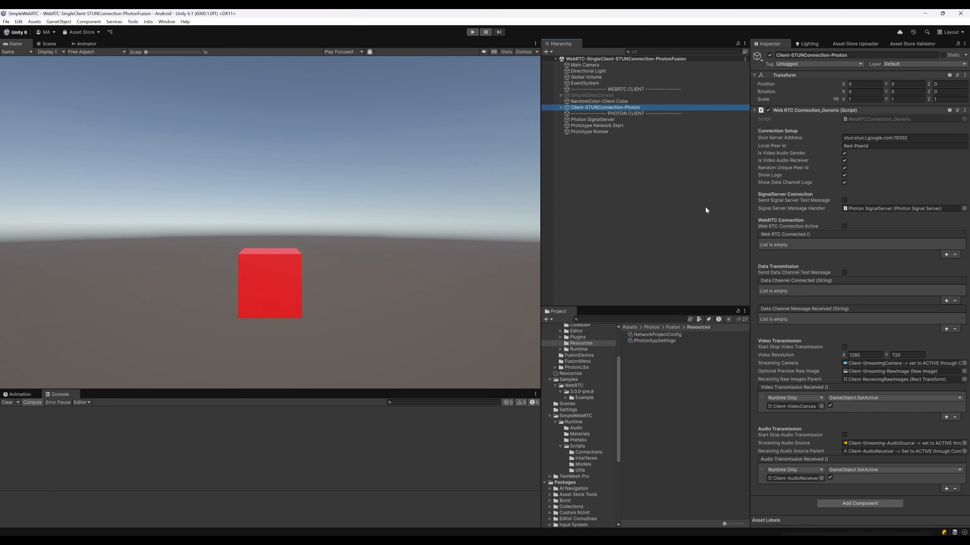
pyautogui.click(608, 120)
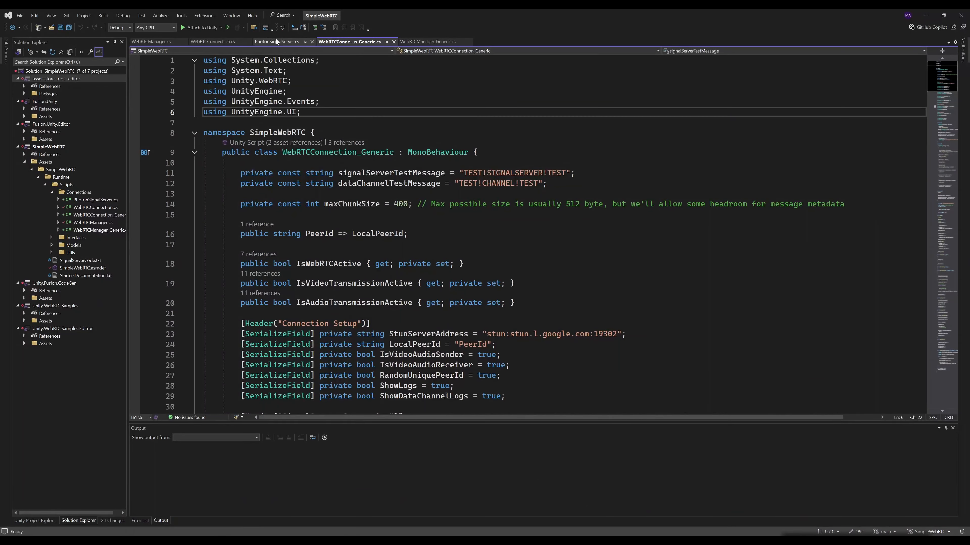
# In Visual Studio, open PhotonSignalServer.cs and highlight its NetworkBehaviour base class, the webRTCConnection field and the receivedChunks dictionary.
pyautogui.click(275, 41)
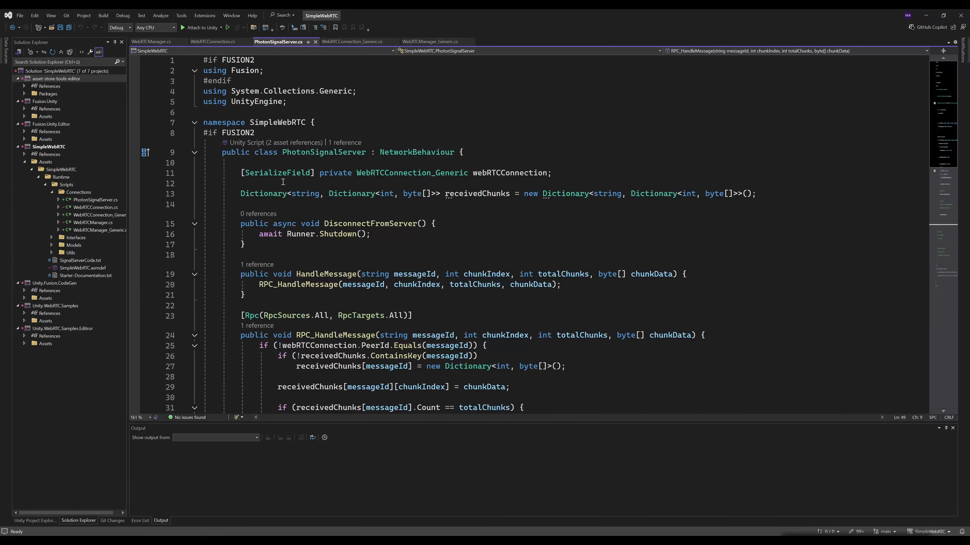
pyautogui.doubleClick(381, 152)
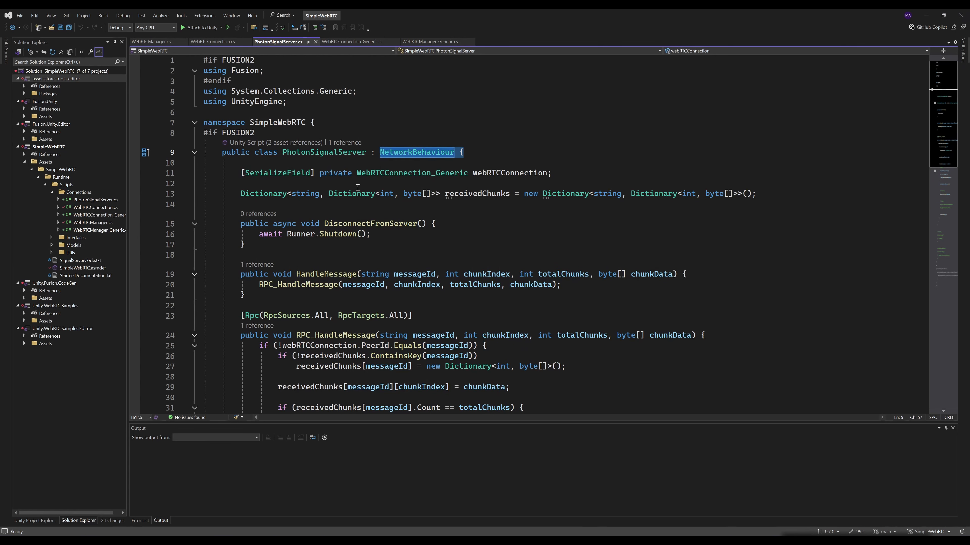
pyautogui.doubleClick(475, 173)
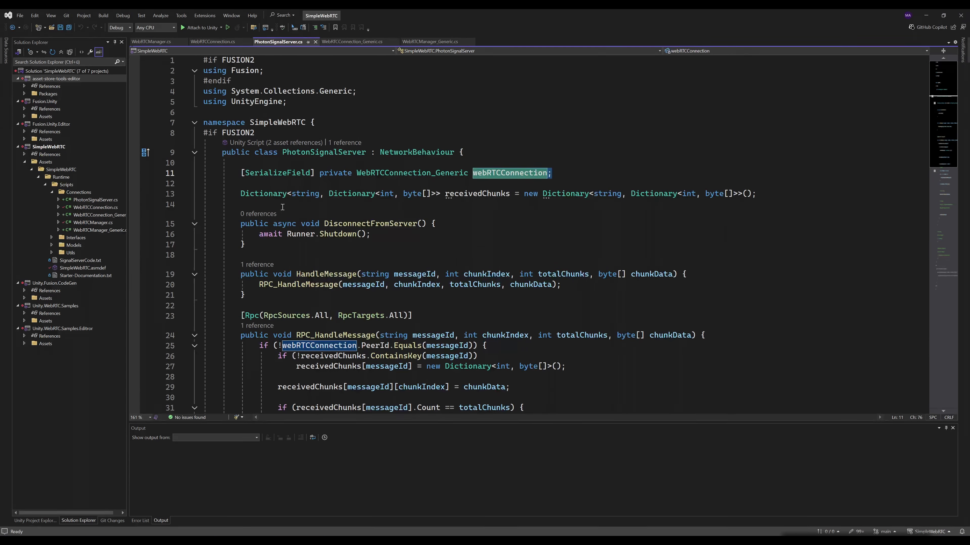
pyautogui.moveTo(241, 194); pyautogui.dragTo(757, 194)
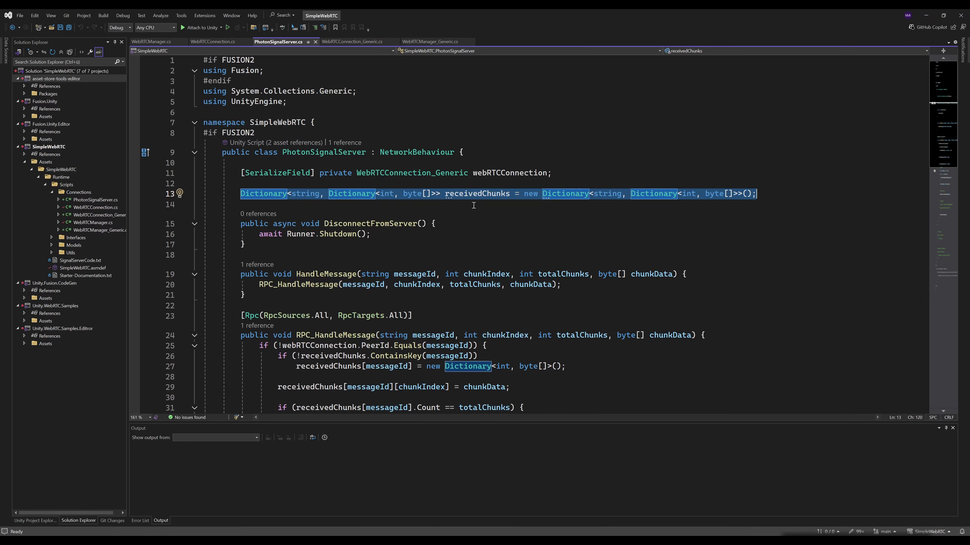
# Highlight the DisconnectFromServer and HandleMessage methods, and look up where HandleMessage is referenced.
pyautogui.scroll(-2, 473, 205)
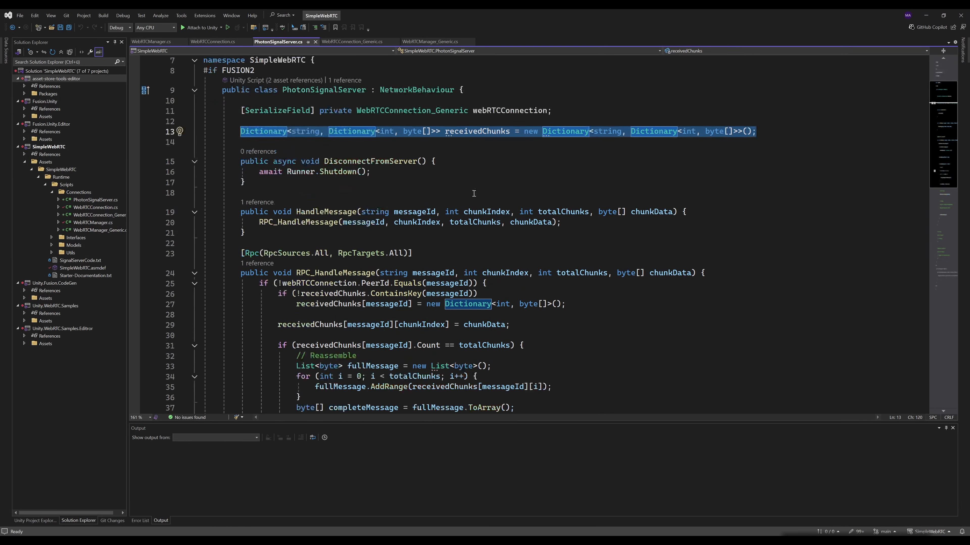
pyautogui.moveTo(245, 182); pyautogui.dragTo(217, 170)
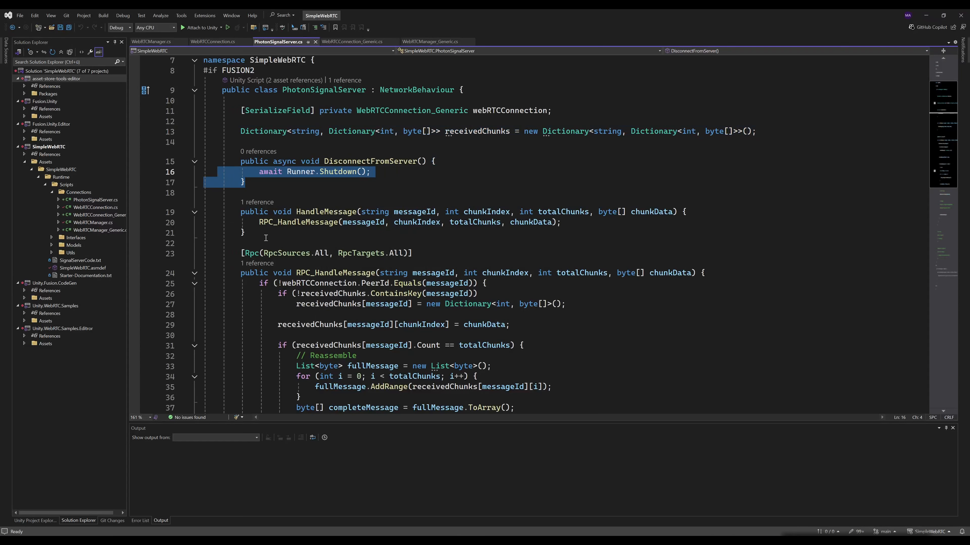
pyautogui.moveTo(266, 237); pyautogui.dragTo(299, 206)
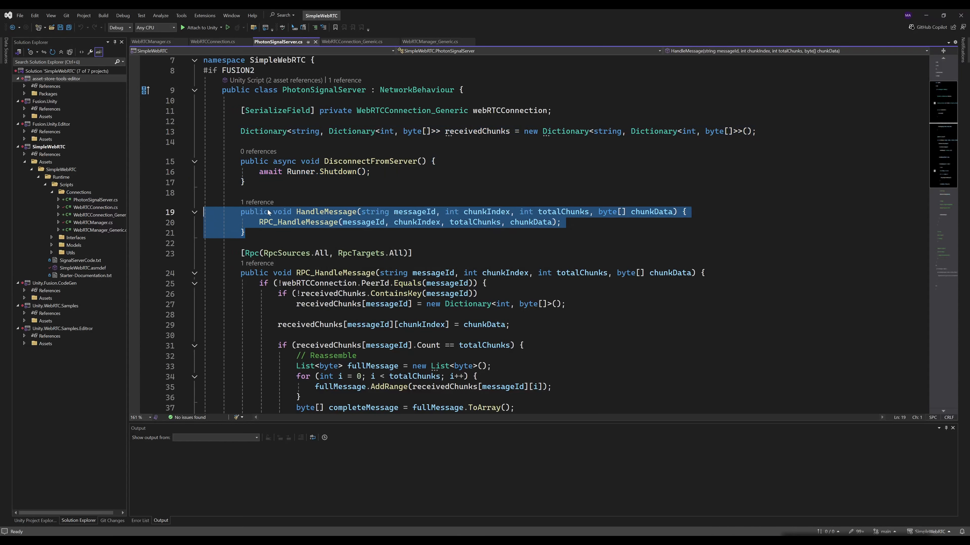
pyautogui.click(257, 202)
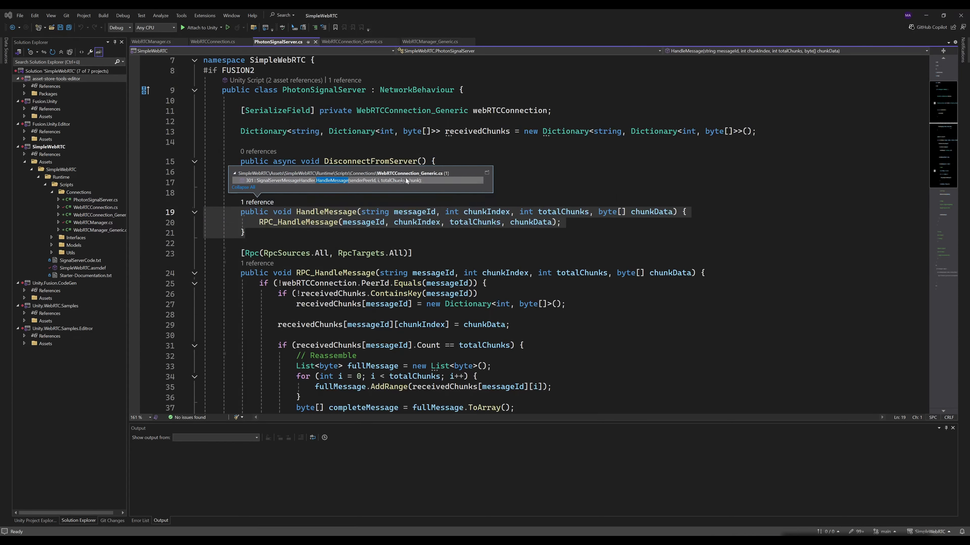
pyautogui.click(447, 244)
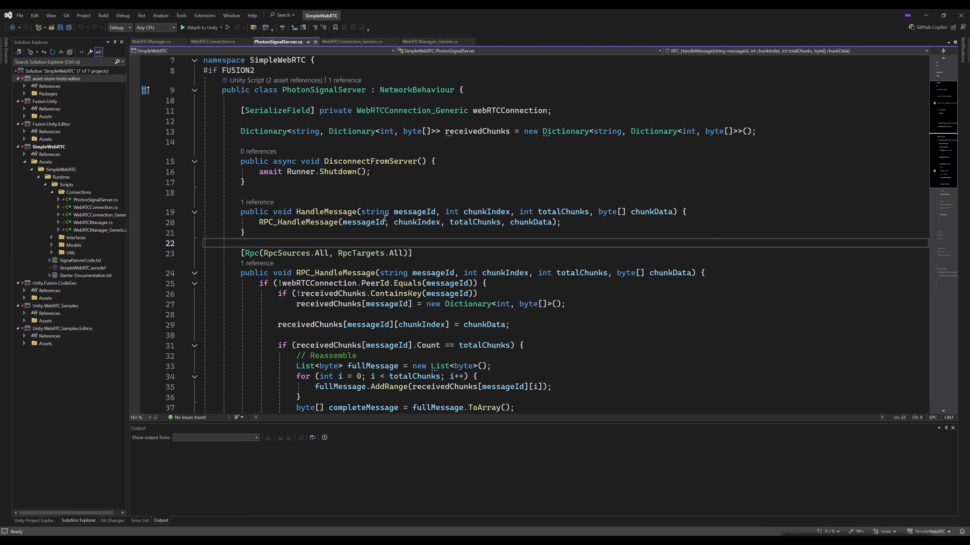
# Highlight the RPC_HandleMessage method, its PeerId check and the line that stores the incoming chunk data.
pyautogui.scroll(-3, 384, 217)
pyautogui.moveTo(240, 159); pyautogui.dragTo(626, 316)
pyautogui.scroll(-1, 605, 277)
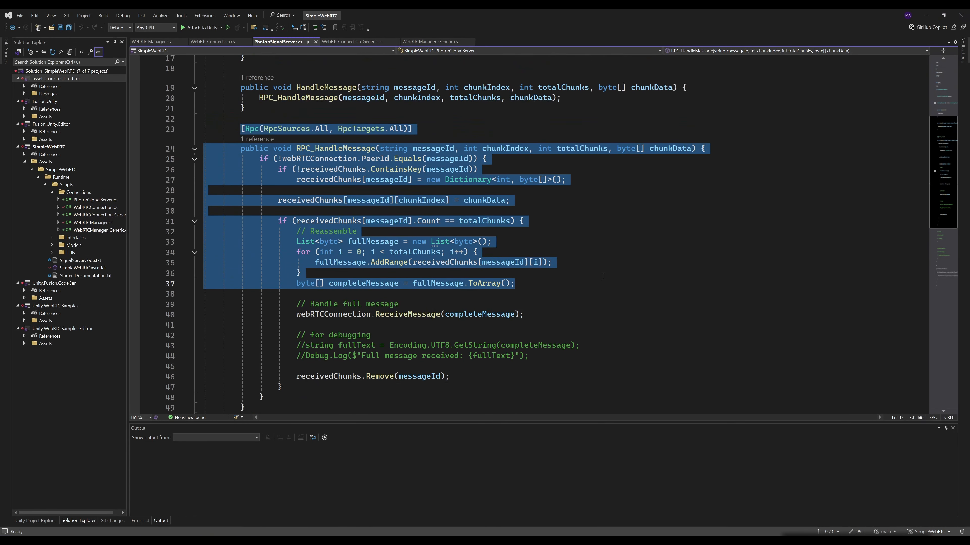
pyautogui.click(496, 201)
pyautogui.moveTo(259, 158); pyautogui.dragTo(497, 158)
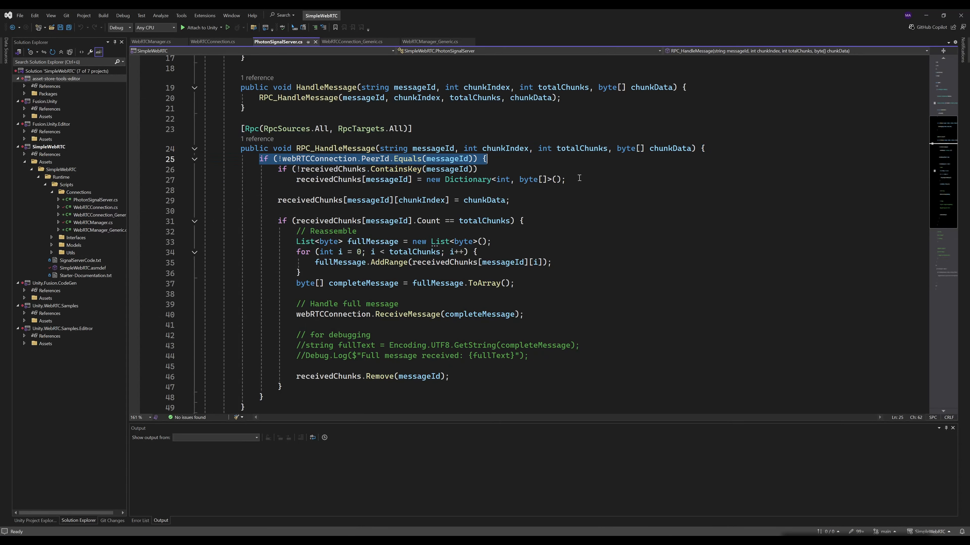
pyautogui.moveTo(579, 178); pyautogui.dragTo(545, 210)
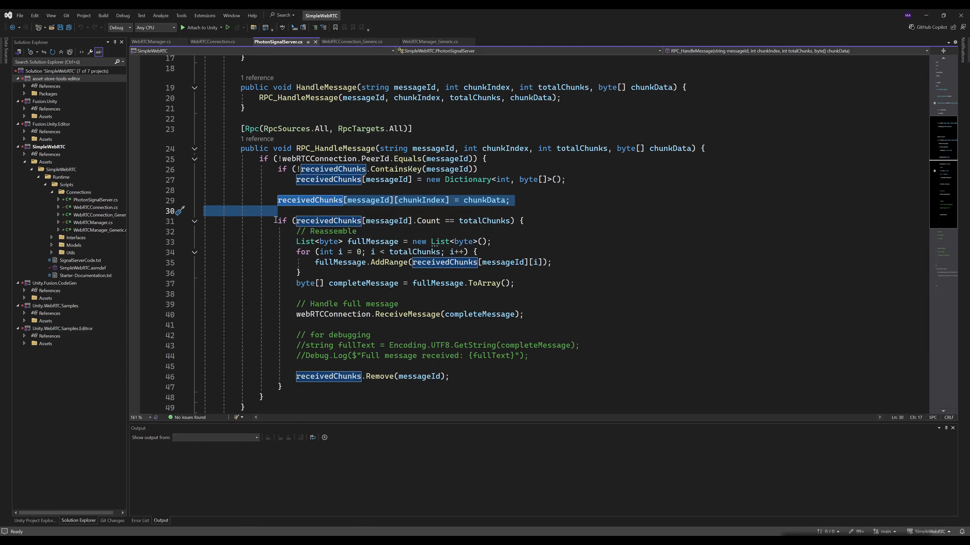
# Highlight the chunk count check, the message reassembly, the ReceiveMessage call and the removal of the received chunks.
pyautogui.moveTo(274, 221); pyautogui.dragTo(527, 222)
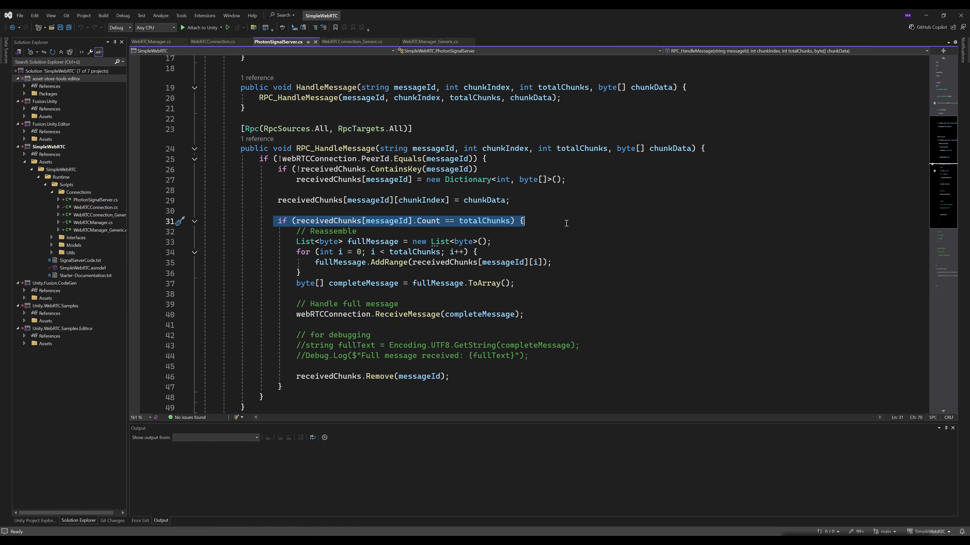
pyautogui.moveTo(295, 231); pyautogui.dragTo(572, 313)
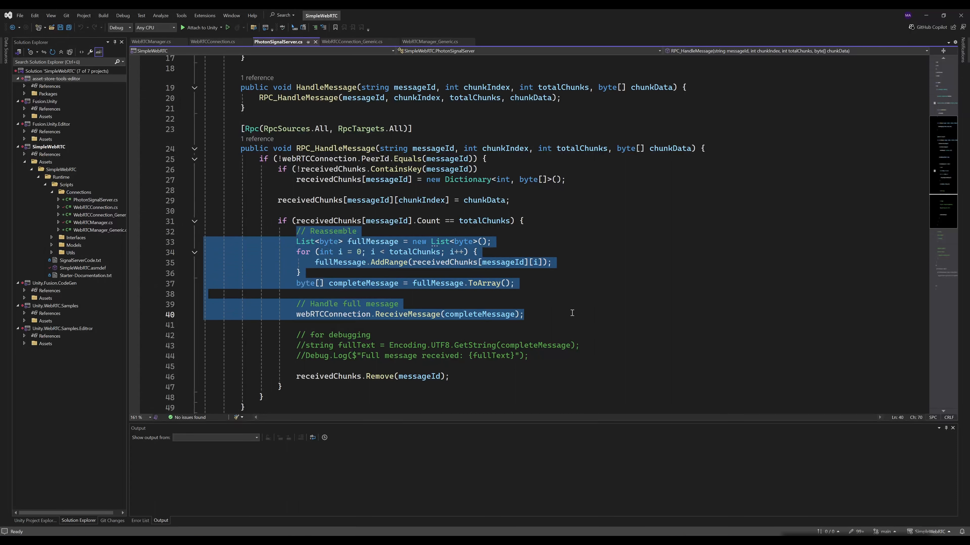
pyautogui.click(296, 314)
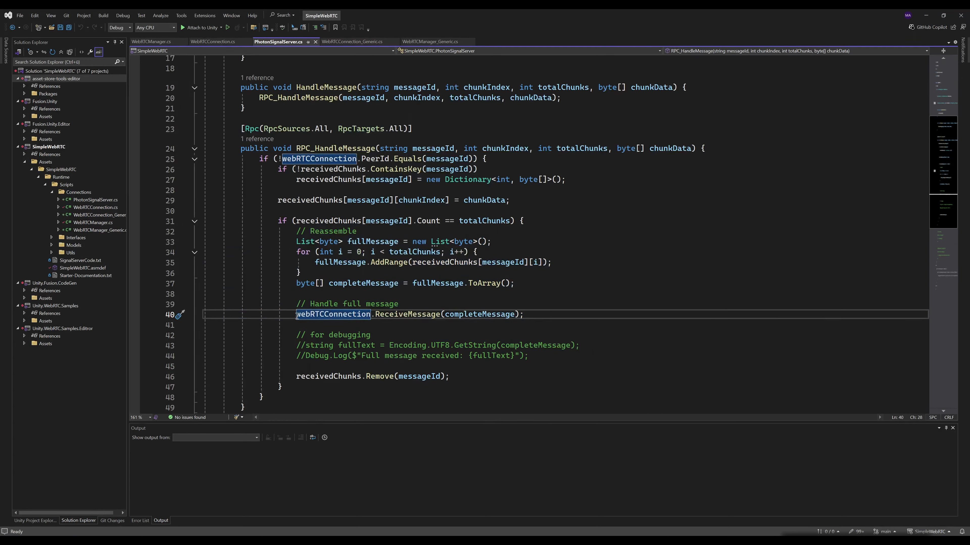
pyautogui.moveTo(296, 314); pyautogui.dragTo(525, 315)
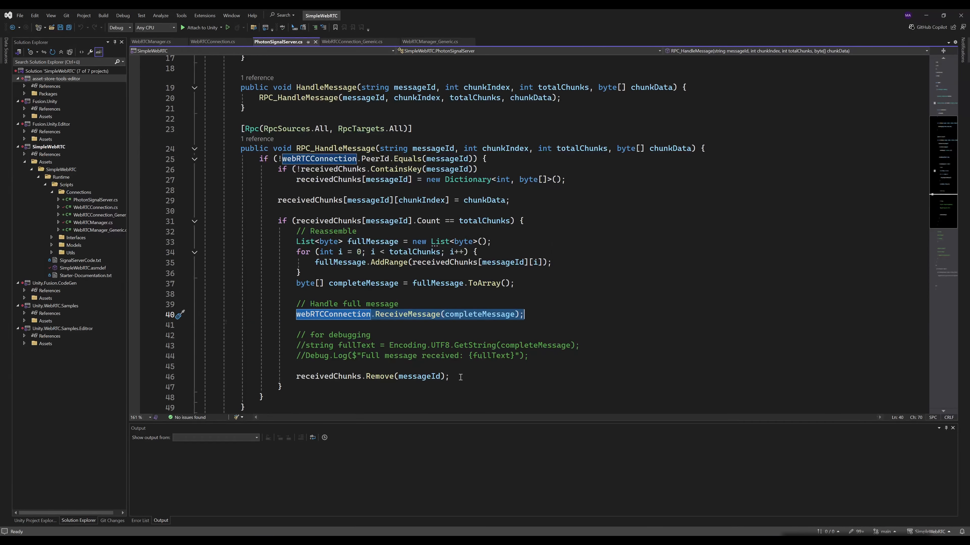
pyautogui.moveTo(450, 376); pyautogui.dragTo(330, 369)
# Review the commented-out RPC testing code and the fallback PhotonSignalServer class at the end of the script.
pyautogui.scroll(-5, 372, 285)
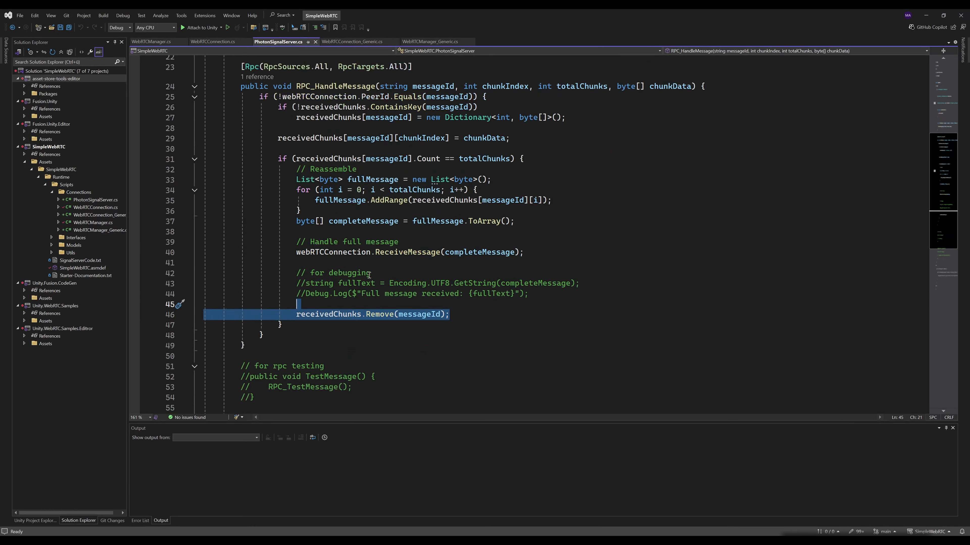
pyautogui.scroll(-3, 314, 313)
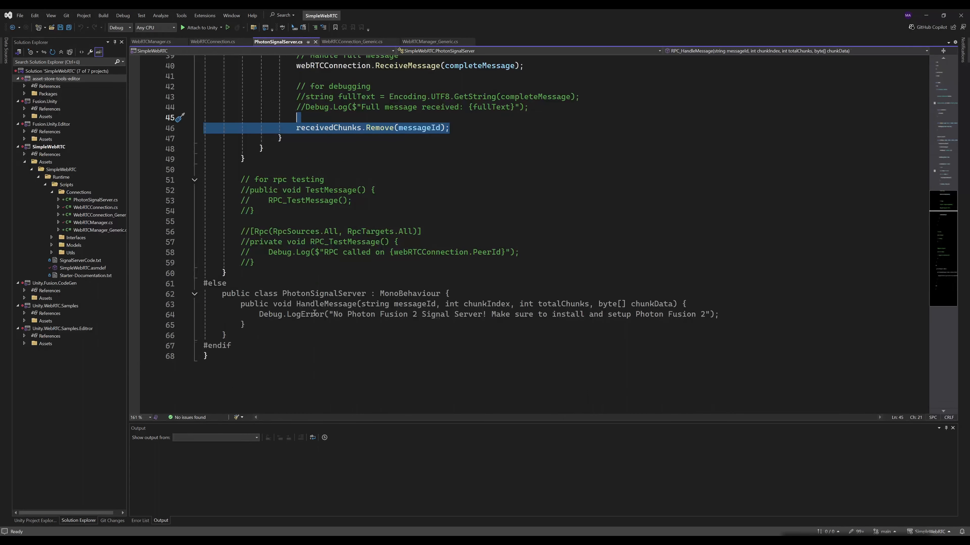
pyautogui.scroll(13, 326, 345)
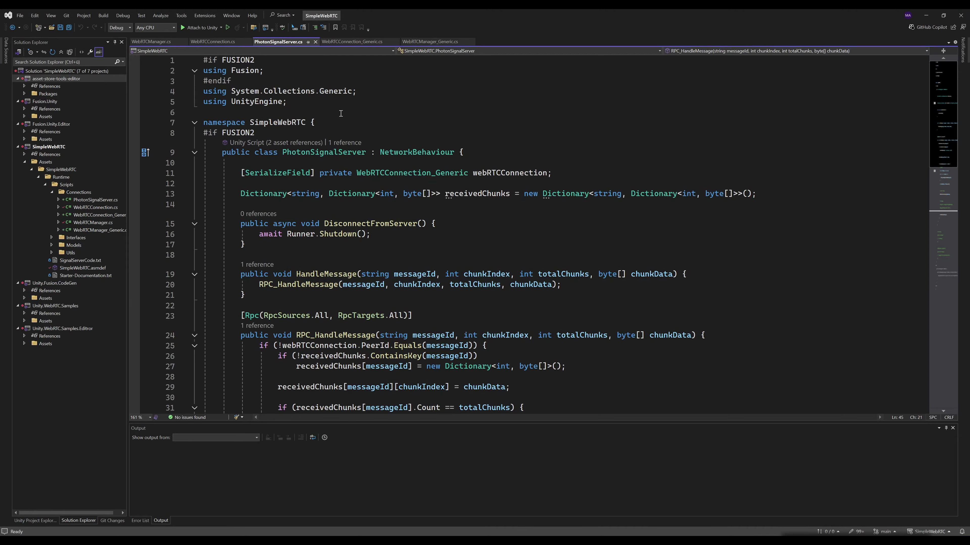
# Open the WebRTCConnection_Generic script and highlight its HandleMessage method and the SignalServerMessageHandler null check with the HandleMessage call.
pyautogui.click(365, 41)
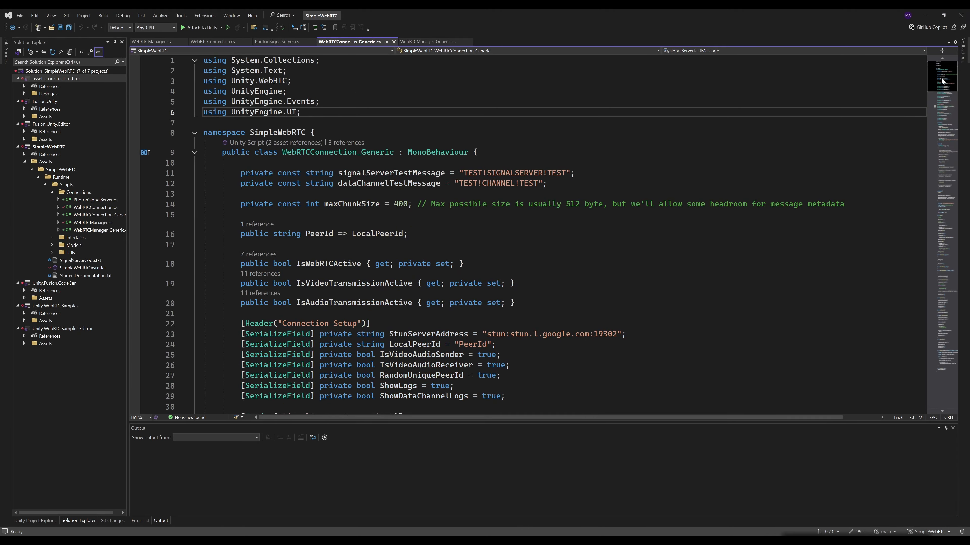
pyautogui.moveTo(942, 81); pyautogui.dragTo(943, 361)
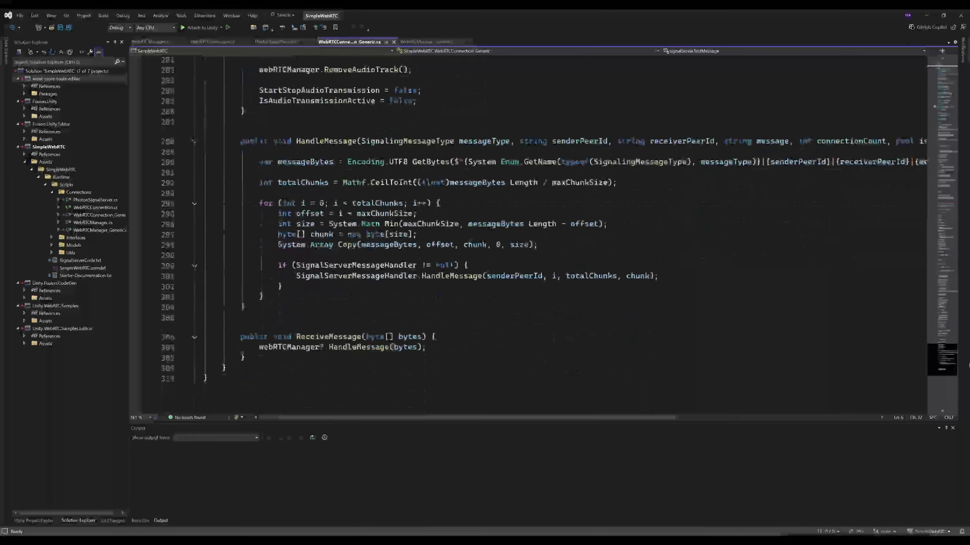
pyautogui.click(298, 140)
pyautogui.moveTo(263, 182); pyautogui.dragTo(387, 294)
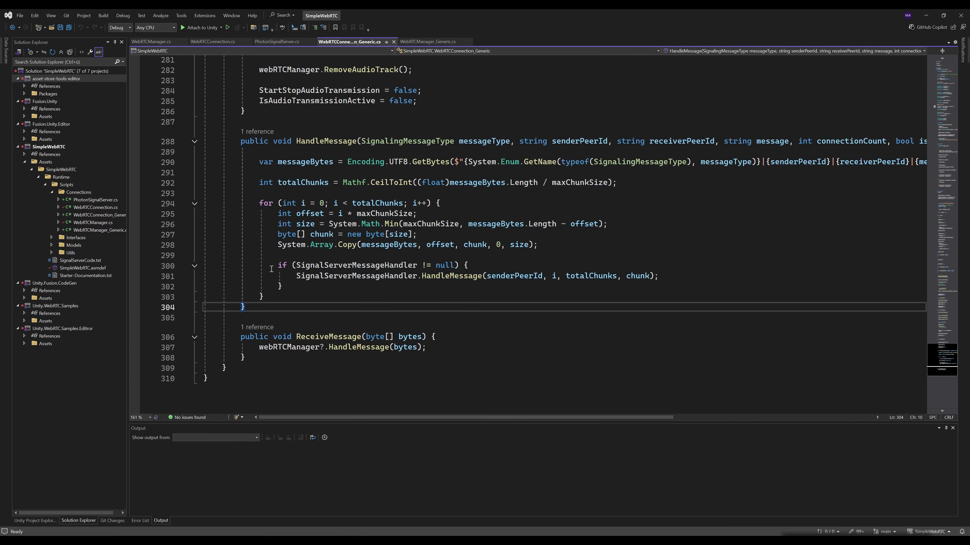
pyautogui.moveTo(277, 265); pyautogui.dragTo(324, 289)
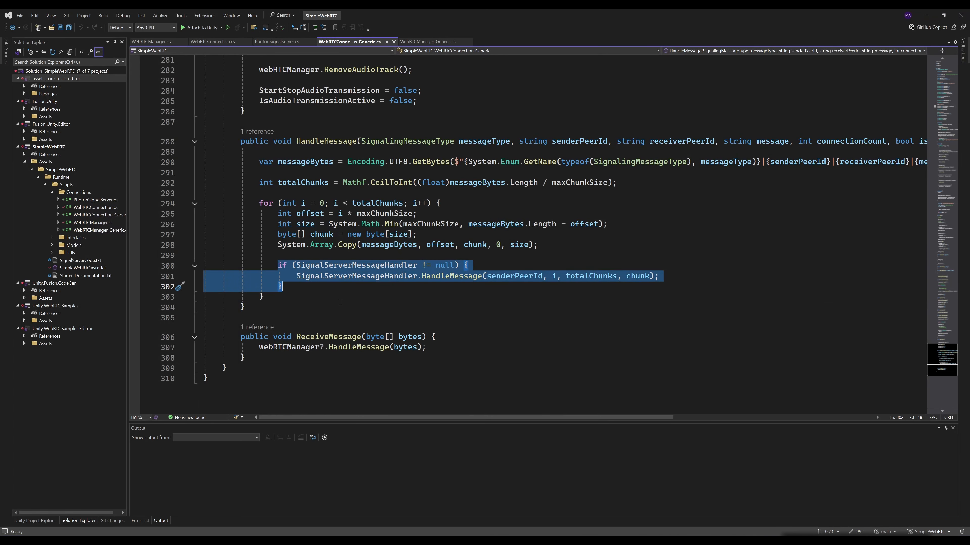
pyautogui.click(282, 122)
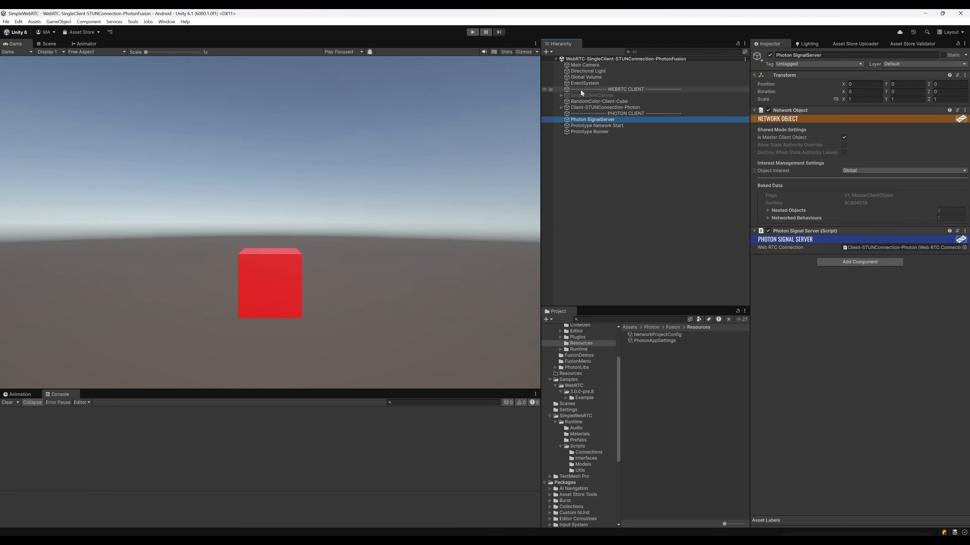
# Expand SimpleClientCanvas and its panel to inspect the Photon, connect and disconnect button objects, and collapse the hierarchy again.
pyautogui.click(576, 96)
pyautogui.click(560, 96)
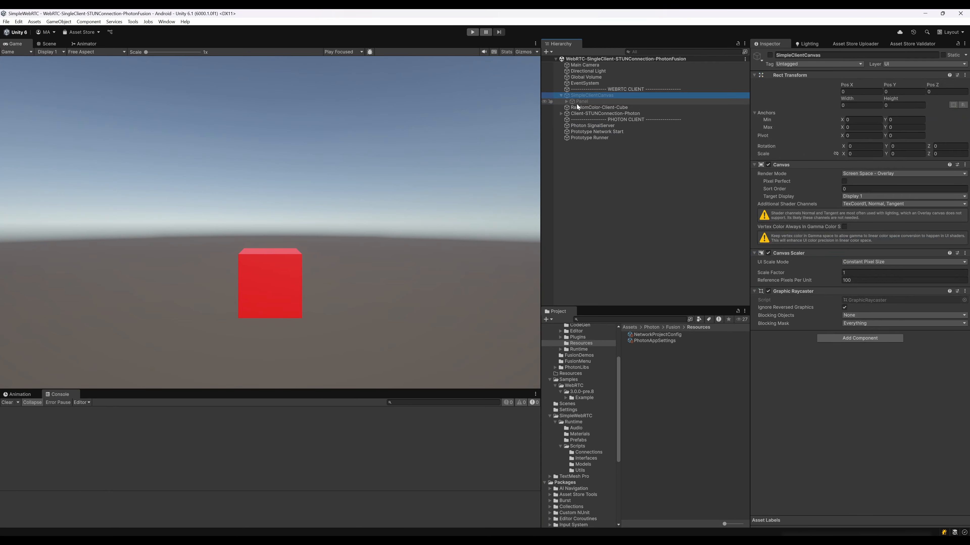
pyautogui.click(566, 102)
pyautogui.click(588, 109)
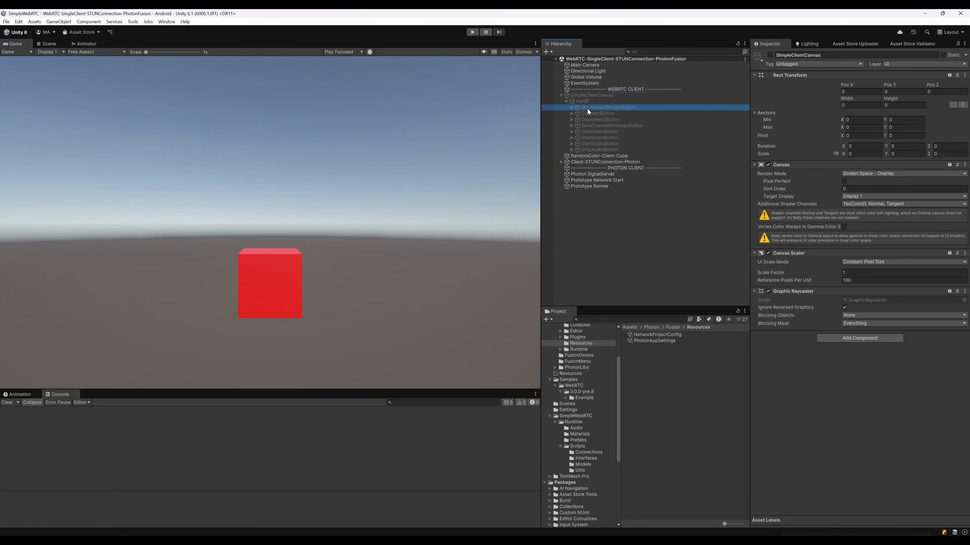
pyautogui.click(631, 115)
pyautogui.click(625, 120)
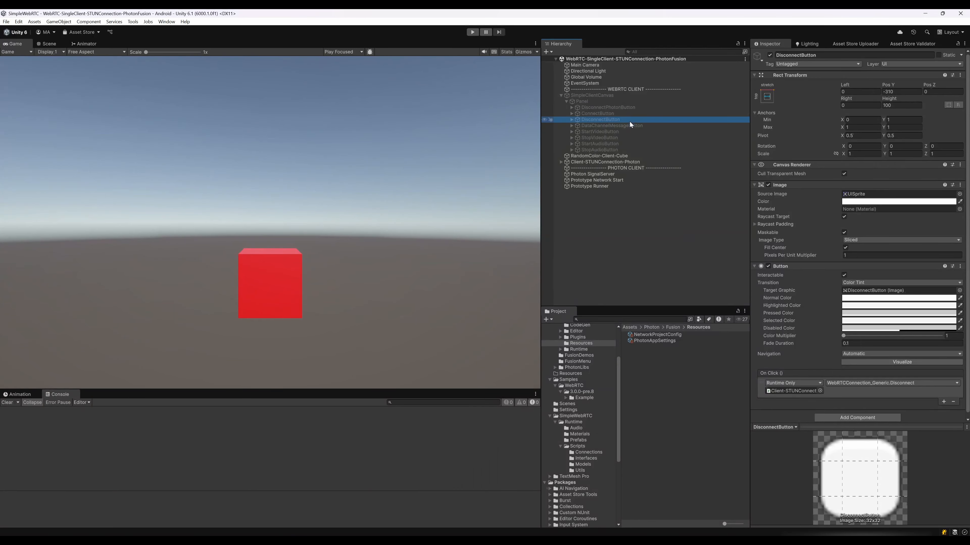
pyautogui.click(567, 102)
pyautogui.click(560, 94)
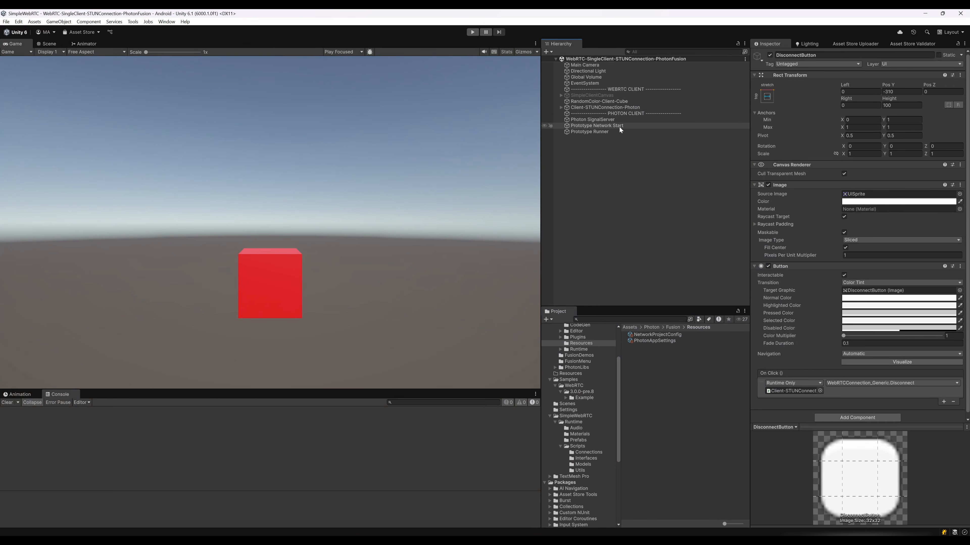
# Inspect the components of Prototype Runner and Prototype Network Start, and clear the selection.
pyautogui.click(600, 132)
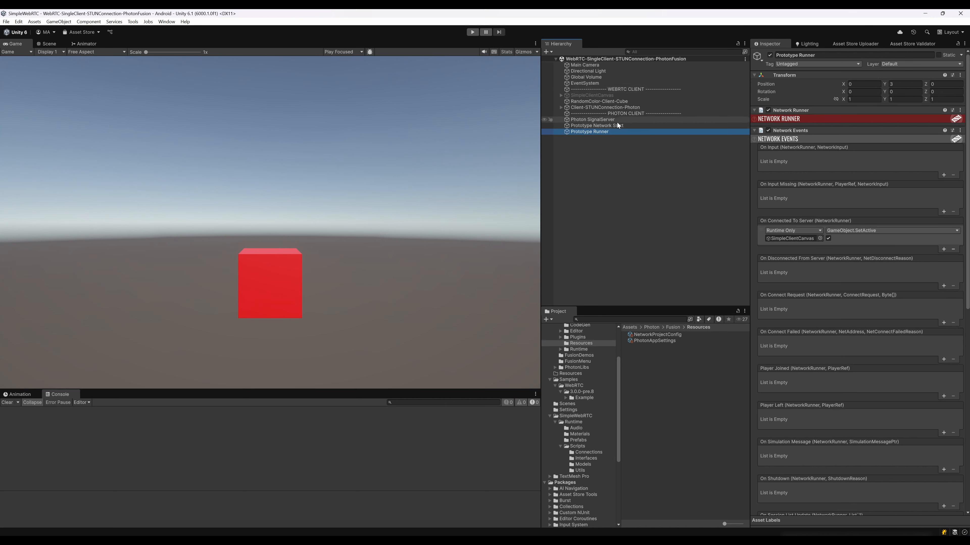
pyautogui.click(608, 126)
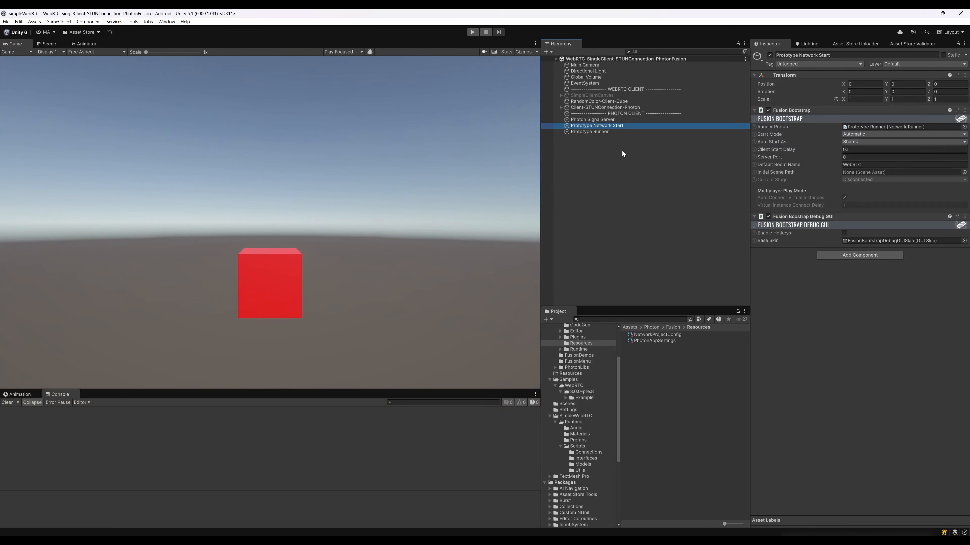
pyautogui.click(643, 178)
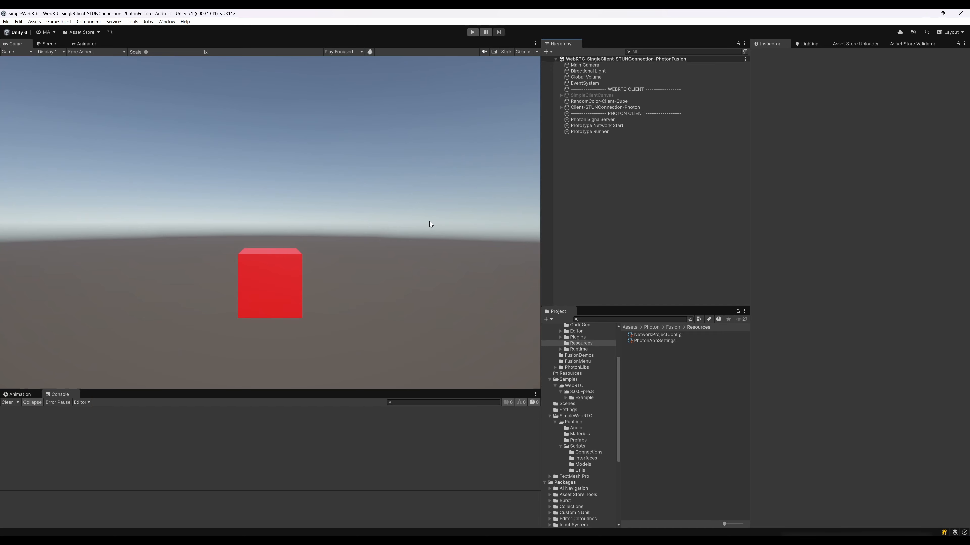
# Run the scene with WebRTC connected, and start the video and audio transmission.
pyautogui.click(472, 32)
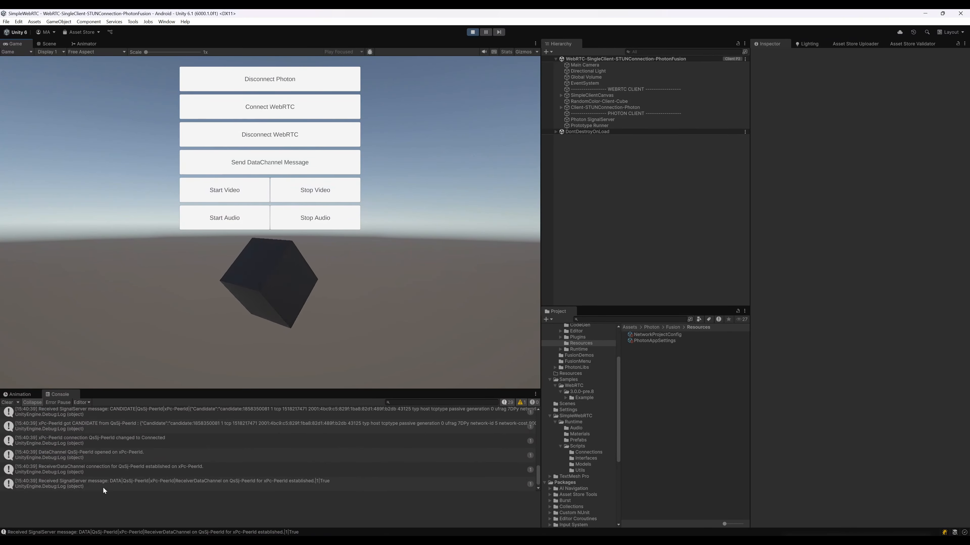
pyautogui.click(219, 112)
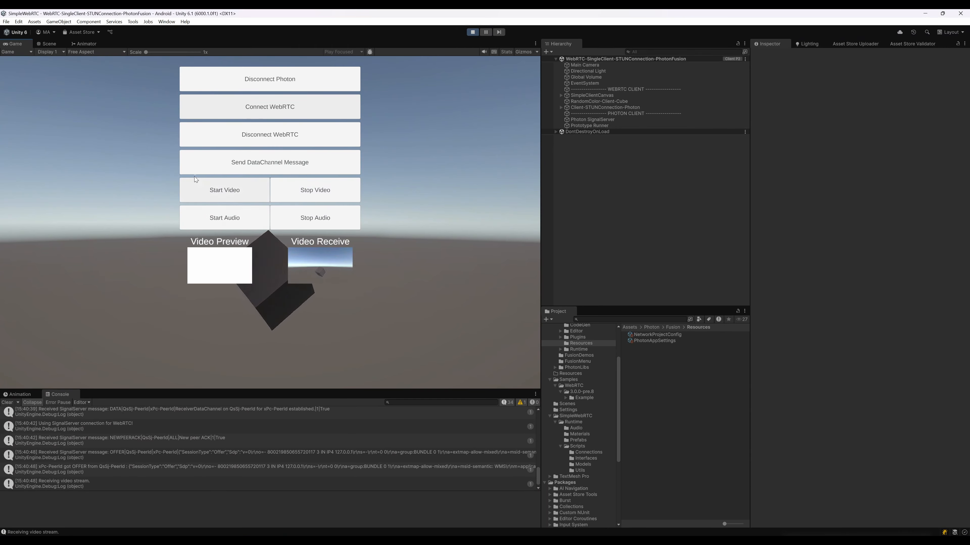
pyautogui.click(199, 197)
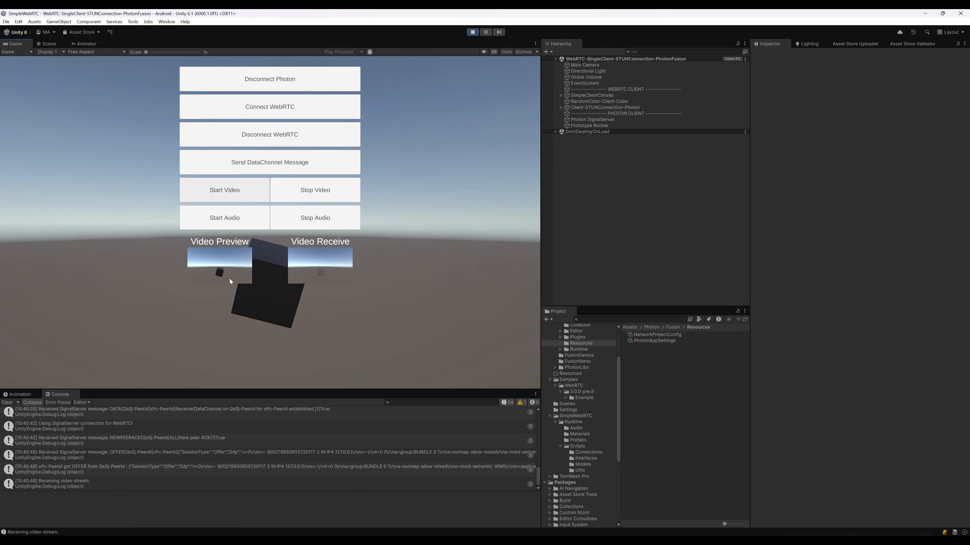
pyautogui.click(205, 225)
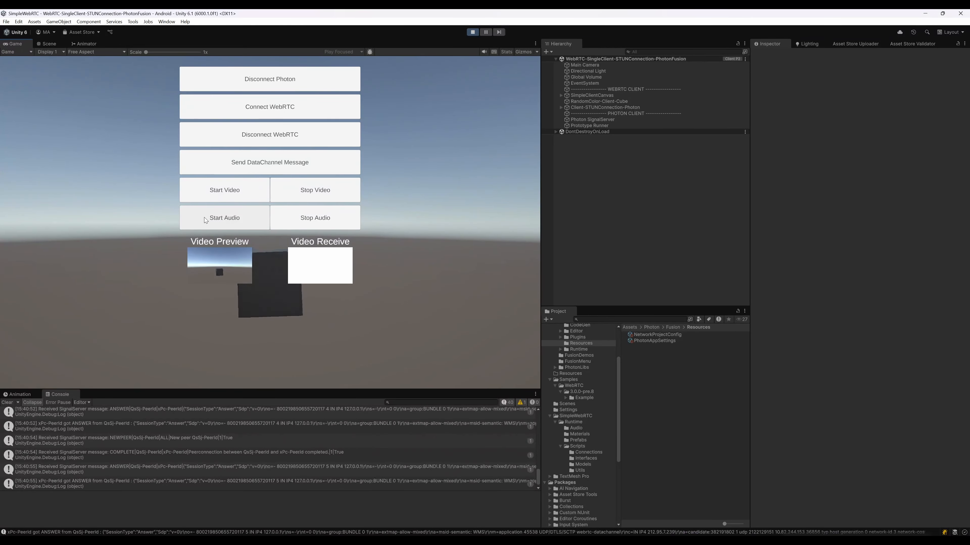
# Switch the video transmission off, on and off again, and exit Play mode.
pyautogui.click(317, 194)
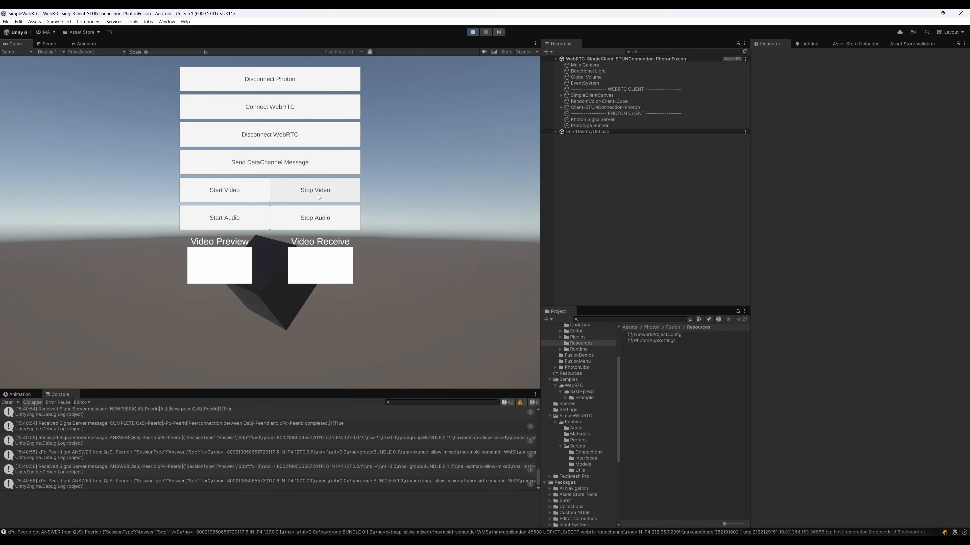
pyautogui.click(243, 190)
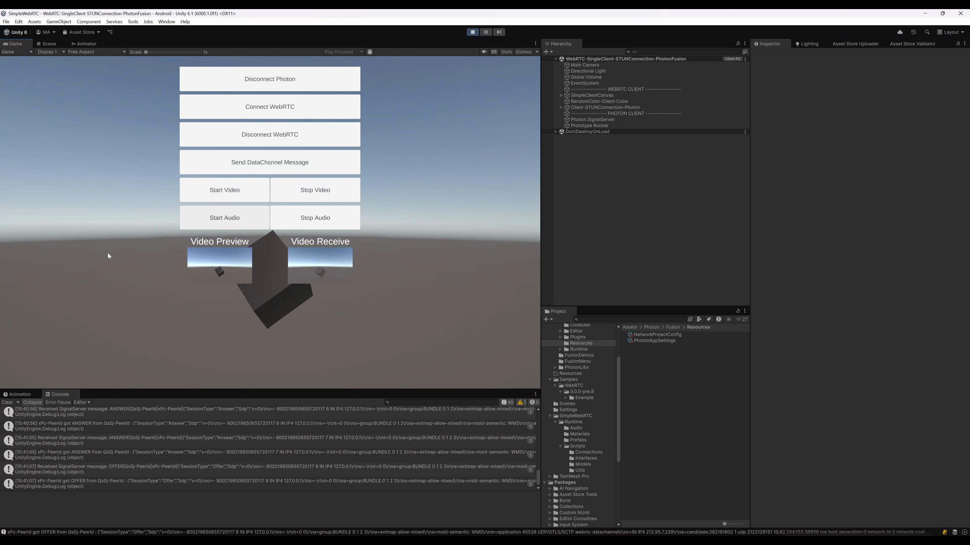
pyautogui.click(311, 196)
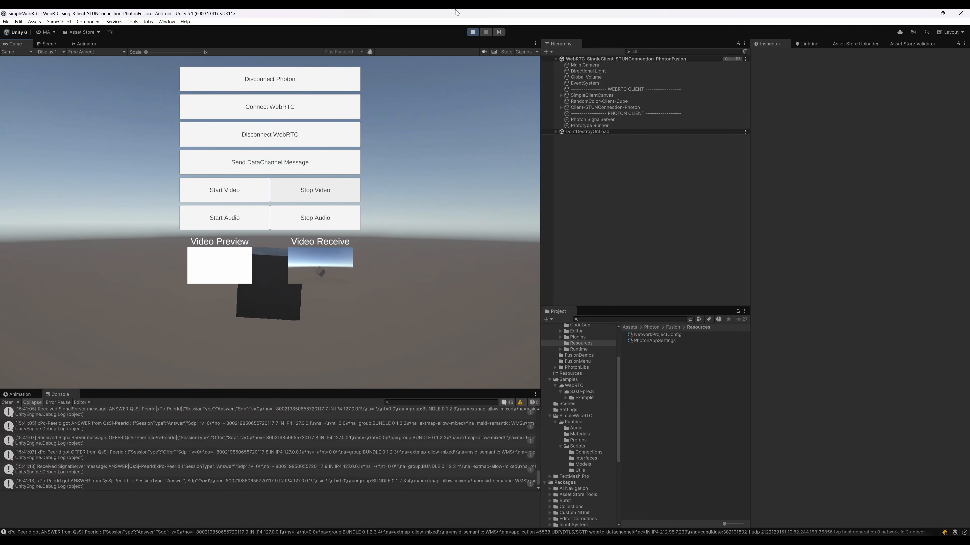
pyautogui.click(472, 33)
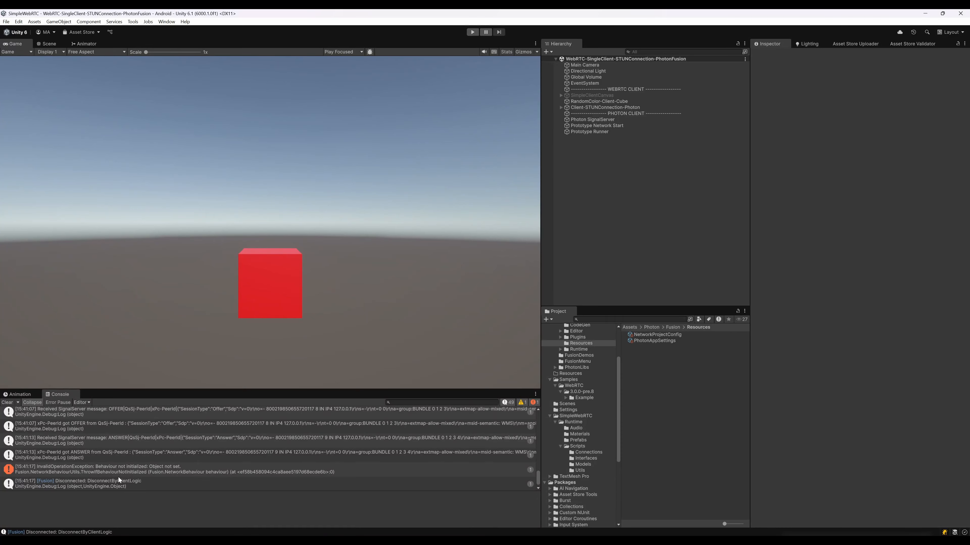
# Run the scene once more and stop it, and trace the InvalidOperationException to the Client-STUNConnection-Photon object.
pyautogui.click(473, 32)
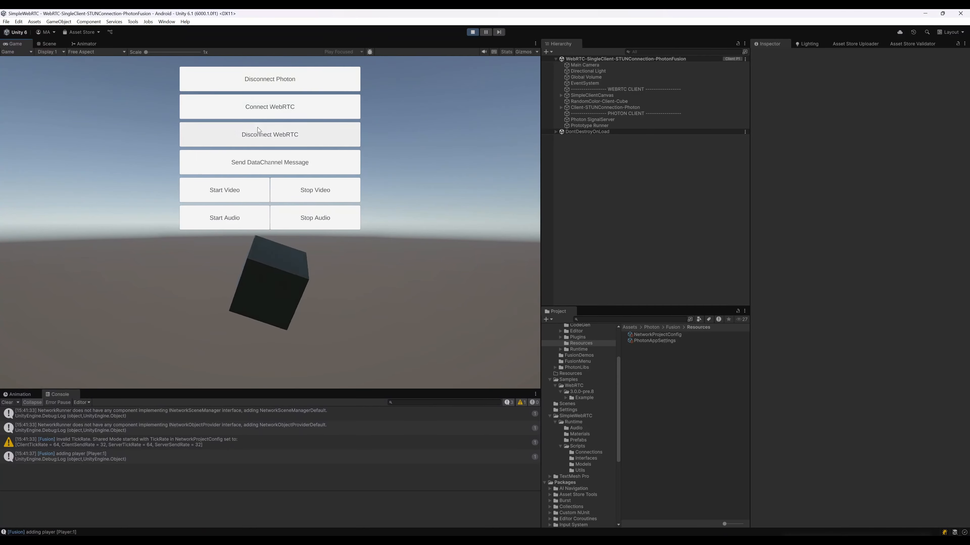
pyautogui.click(473, 32)
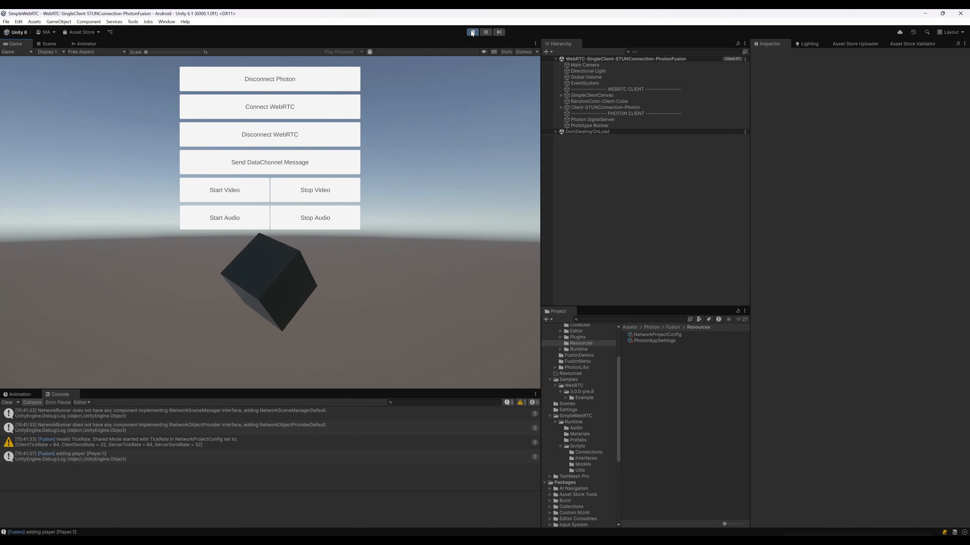
pyautogui.click(59, 471)
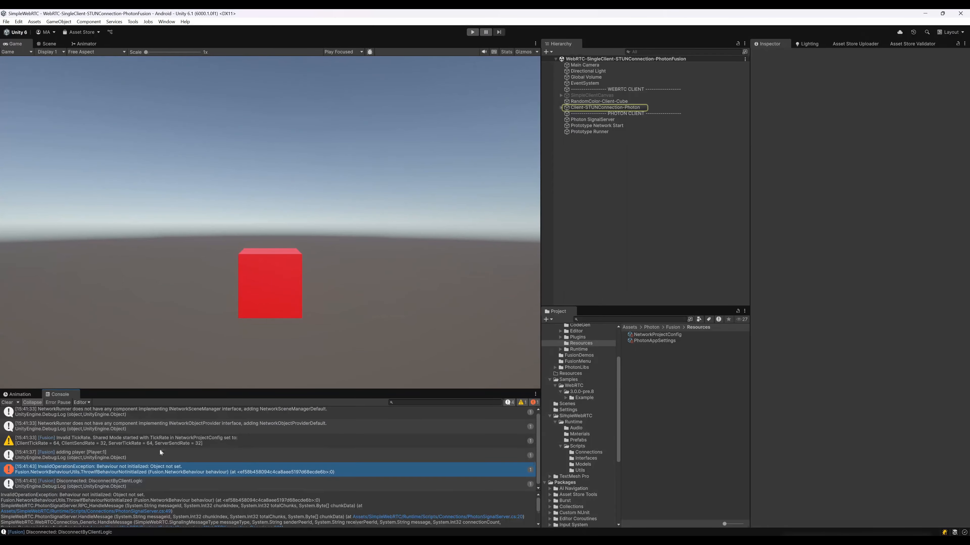
pyautogui.click(595, 108)
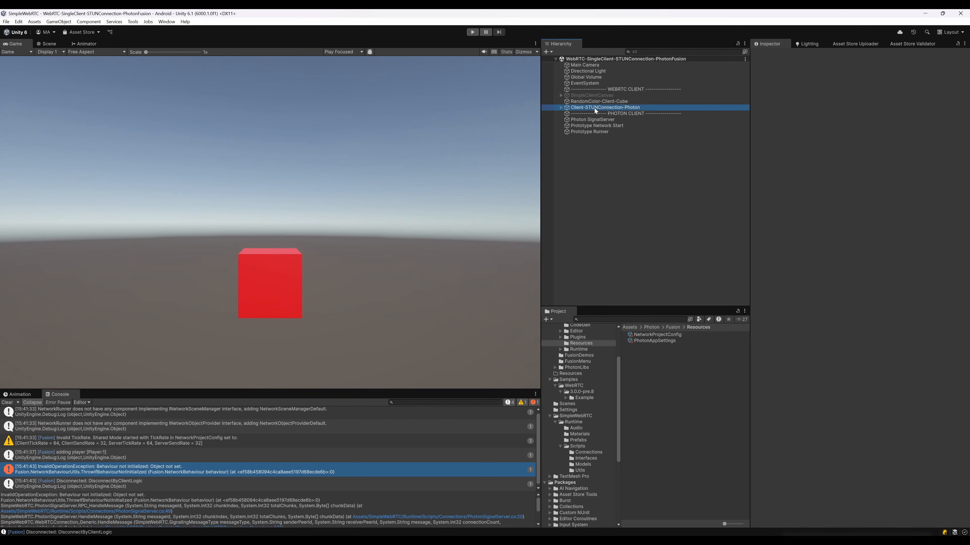